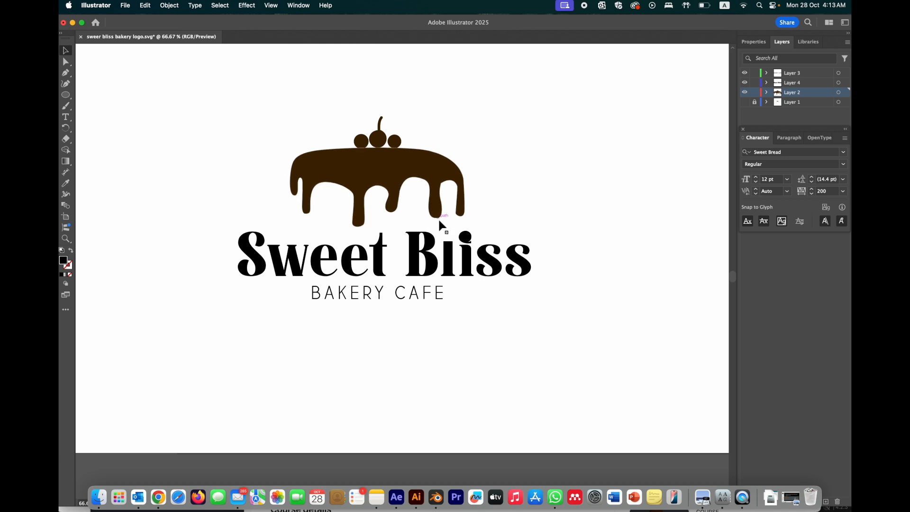
# Create a new web document from the Web-Large preset at 1920 x 1080 px.
pyautogui.click(126, 6)
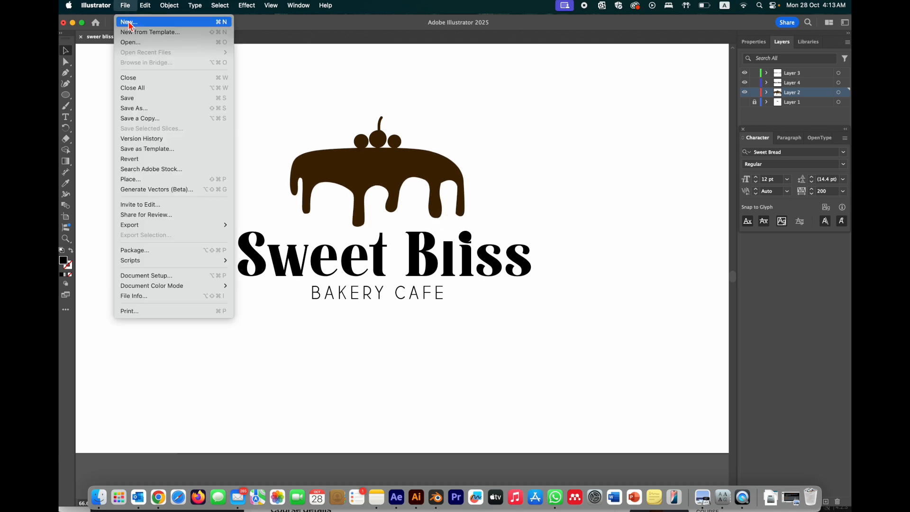
pyautogui.click(133, 26)
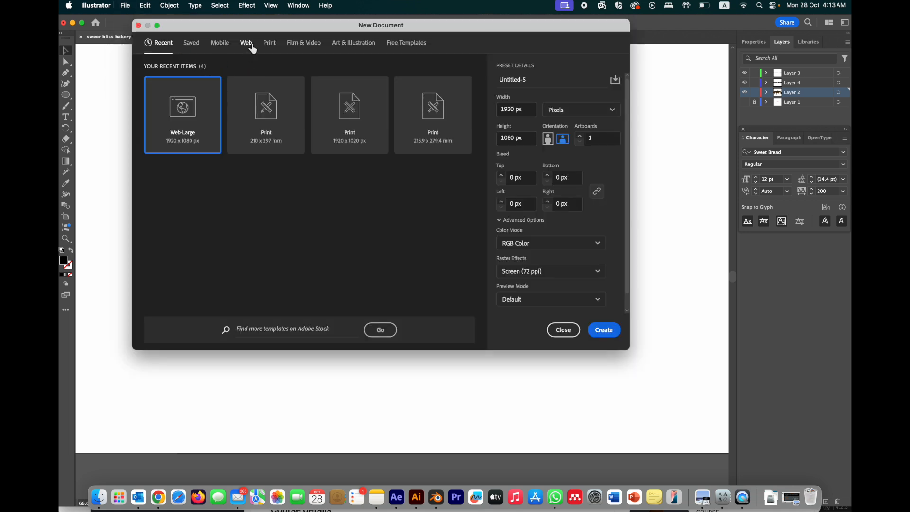
pyautogui.click(246, 43)
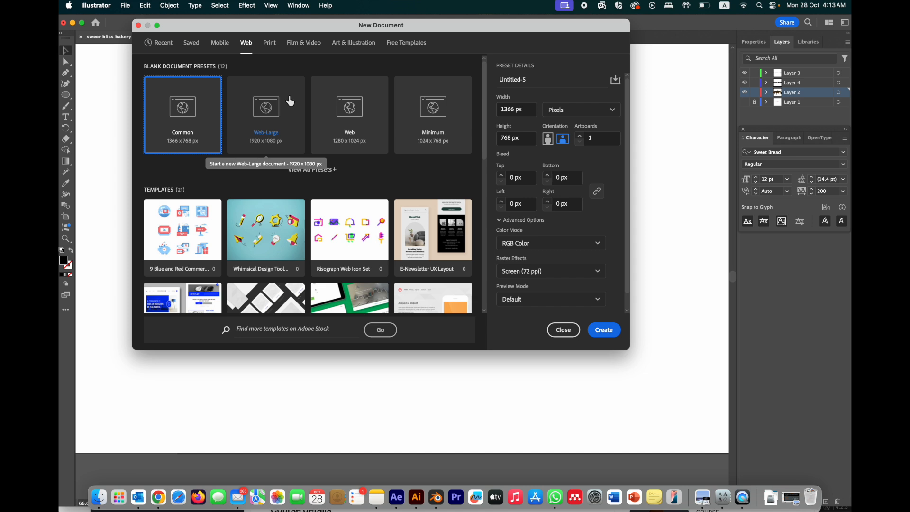
pyautogui.click(275, 126)
pyautogui.click(601, 329)
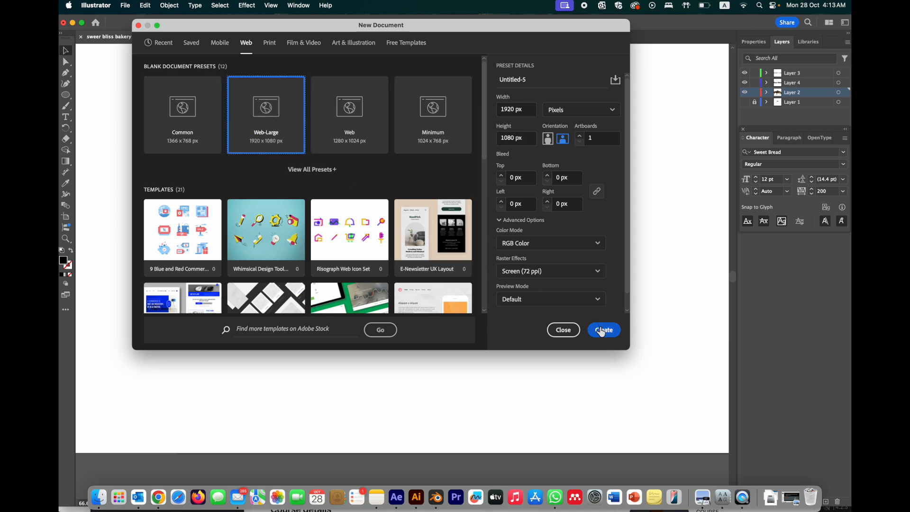
# In the bakery logo document, hide Layers 2, 3 and 4 and show Layer 1 with the reference logo image.
pyautogui.click(151, 38)
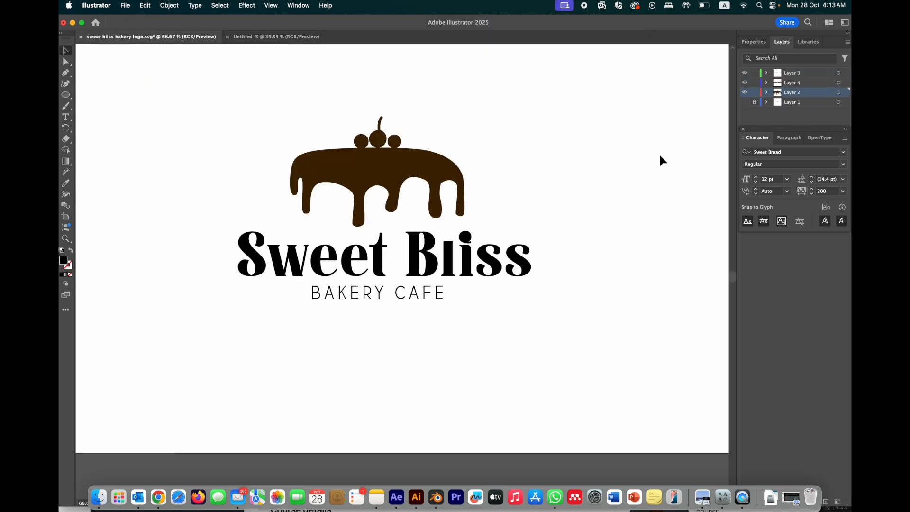
pyautogui.click(744, 93)
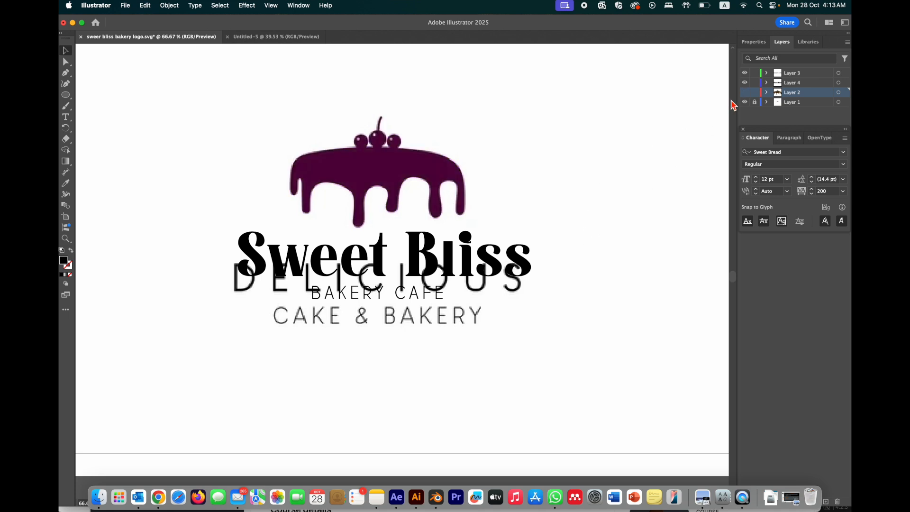
pyautogui.click(744, 82)
pyautogui.click(745, 72)
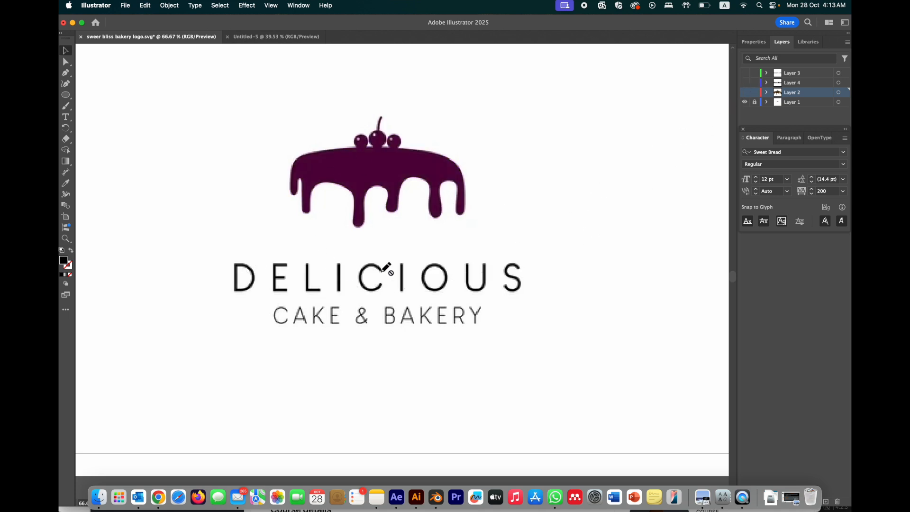
pyautogui.press('super+minus')
pyautogui.press('super+minus')
pyautogui.press('super+minus')
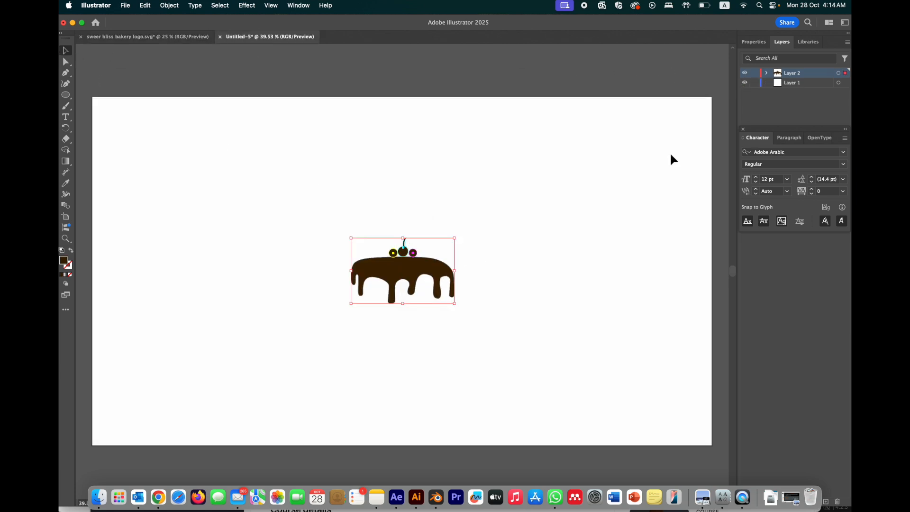
# Rename the cake artwork's layer to "cake shape", then enlarge the cake and move it to the upper half of the artboard.
pyautogui.doubleClick(791, 74)
pyautogui.write('c')
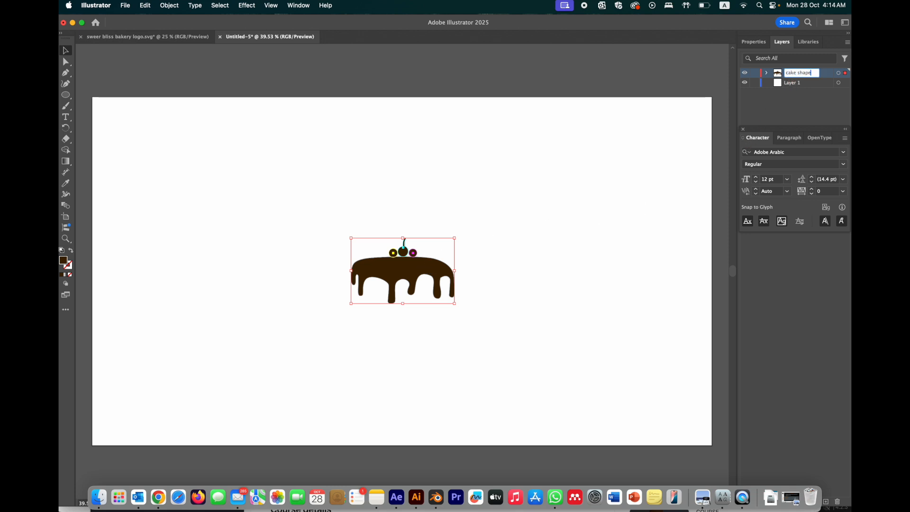
pyautogui.press('Return')
pyautogui.keyDown('shift'); pyautogui.moveTo(403, 305); pyautogui.dragTo(399, 238); pyautogui.keyUp('shift')
pyautogui.click(813, 114)
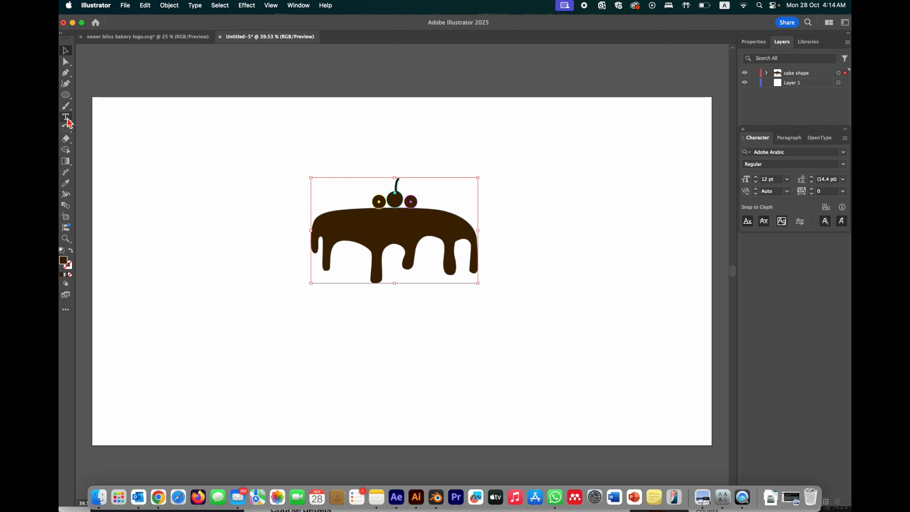
# Add a new layer above "cake shape" and place a text object beneath the cake with the Type tool.
pyautogui.click(825, 501)
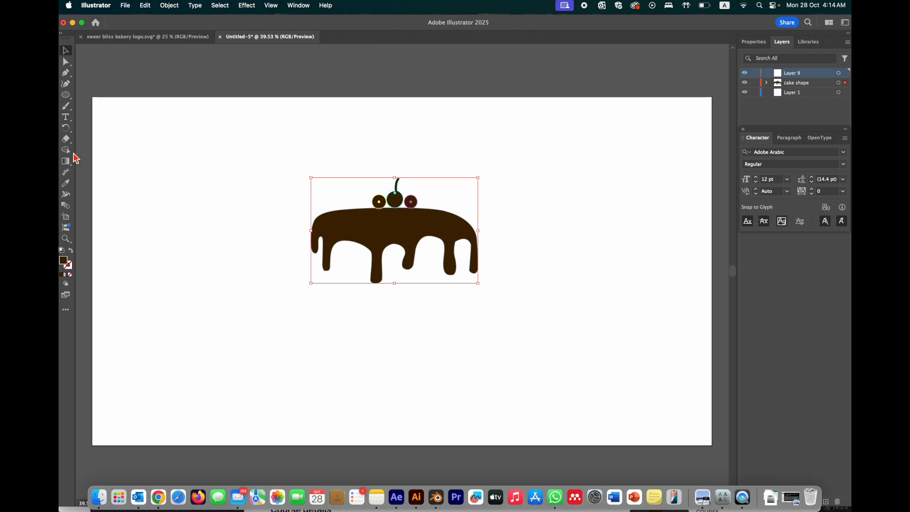
pyautogui.click(67, 119)
pyautogui.moveTo(350, 359); pyautogui.dragTo(419, 291)
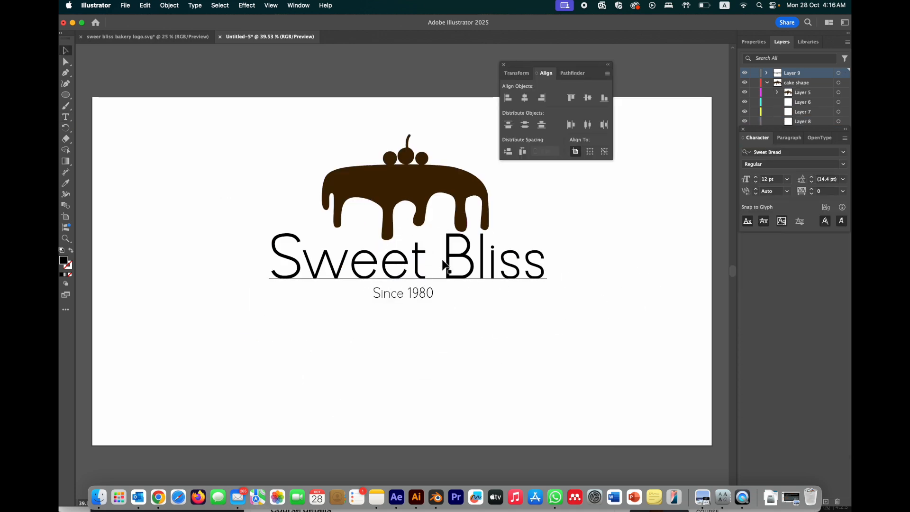
pyautogui.click(453, 259)
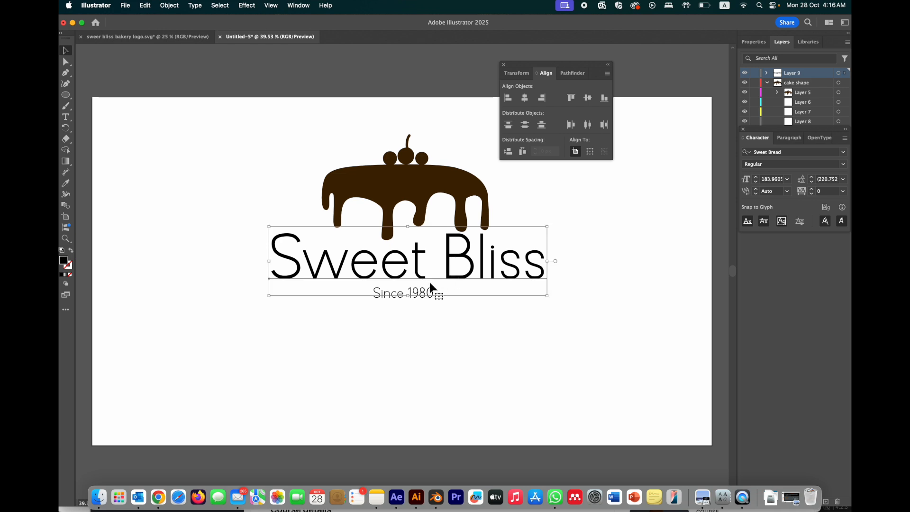
pyautogui.click(422, 293)
pyautogui.click(440, 183)
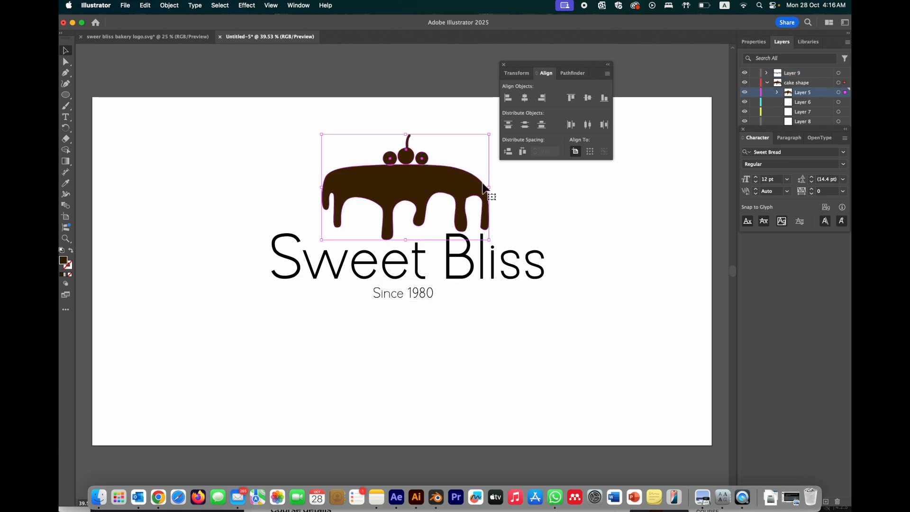
pyautogui.click(543, 212)
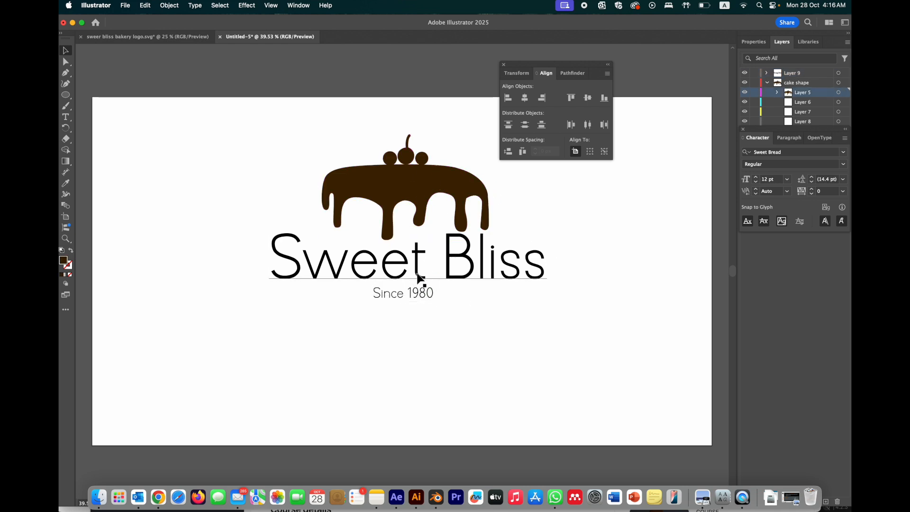
pyautogui.click(419, 279)
pyautogui.click(443, 335)
# Convert the "Sweet Bliss" and "Since 1980" text lines to outlines.
pyautogui.moveTo(590, 347); pyautogui.dragTo(289, 268)
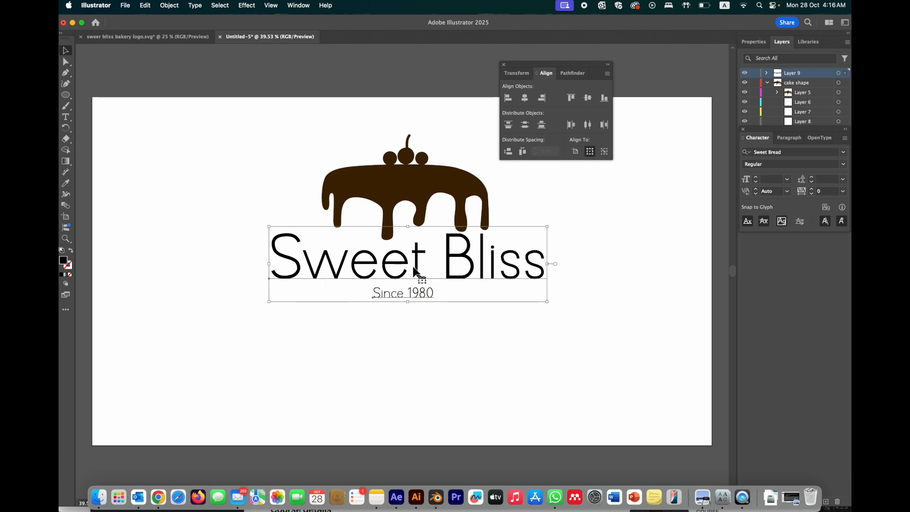
pyautogui.click(194, 6)
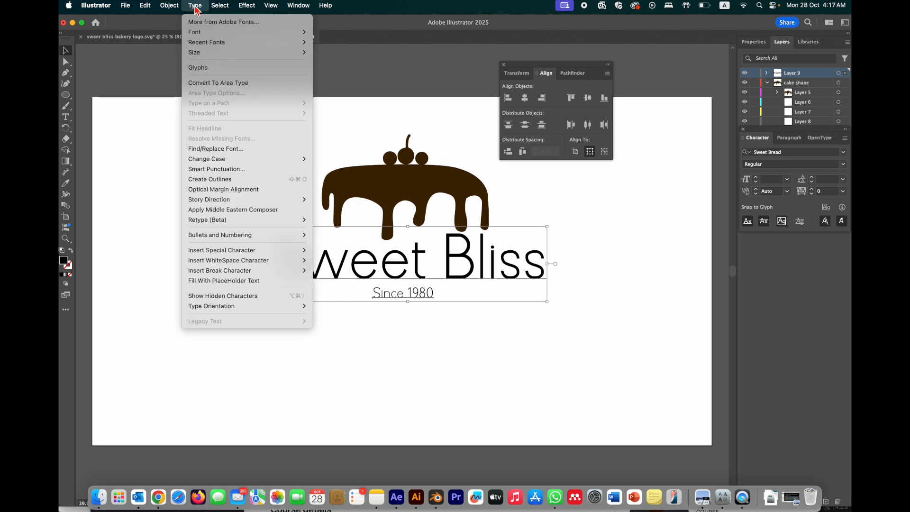
pyautogui.click(207, 180)
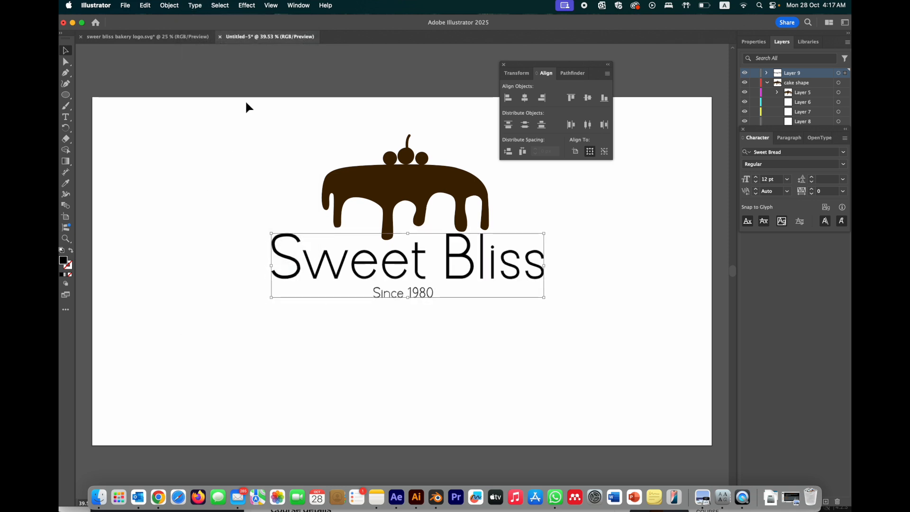
pyautogui.click(239, 142)
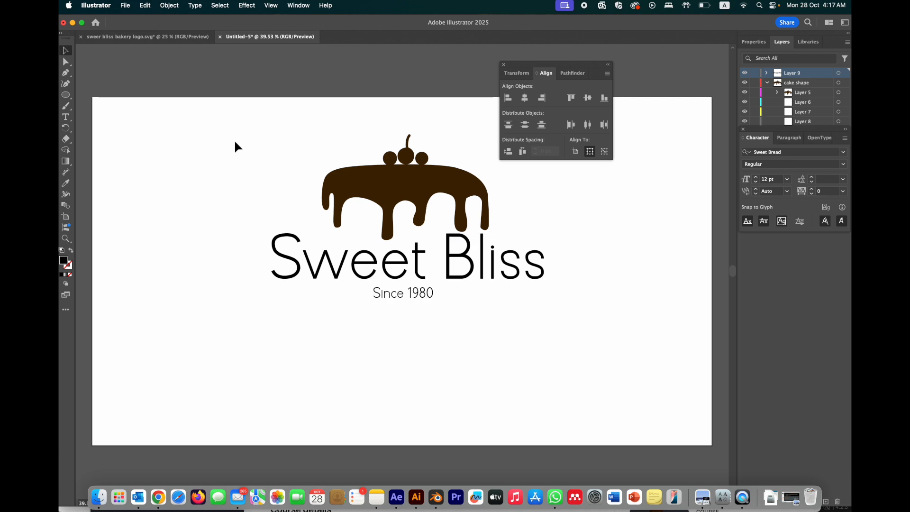
# Examine the paths of the cake and both text lines in Outline view and return to Preview.
pyautogui.press('super+y')
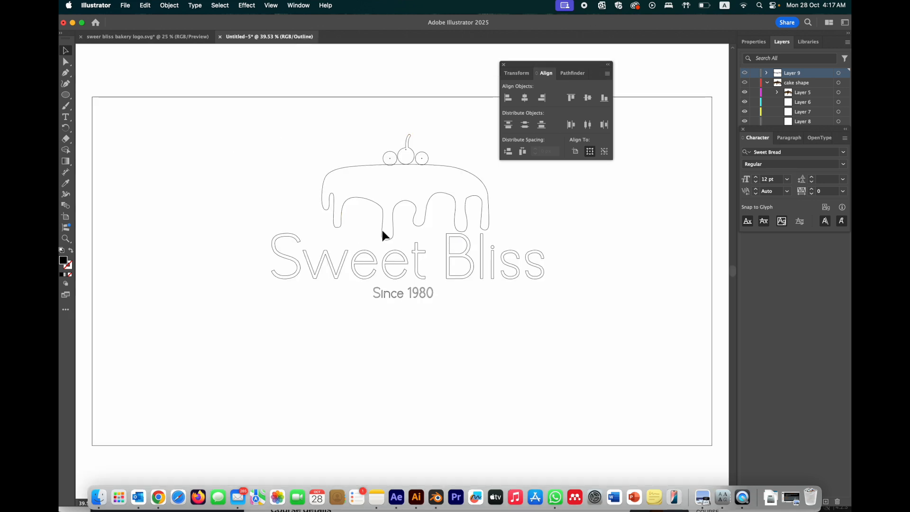
pyautogui.click(382, 205)
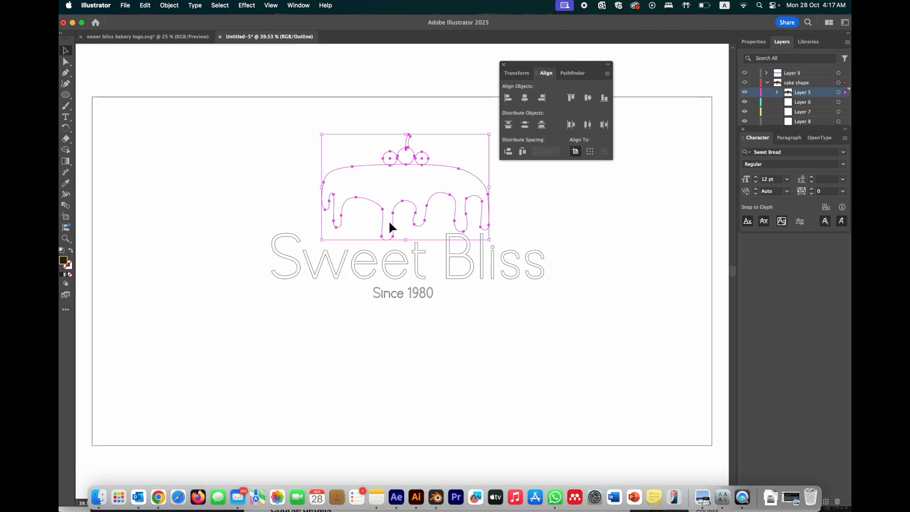
pyautogui.click(368, 255)
pyautogui.click(378, 292)
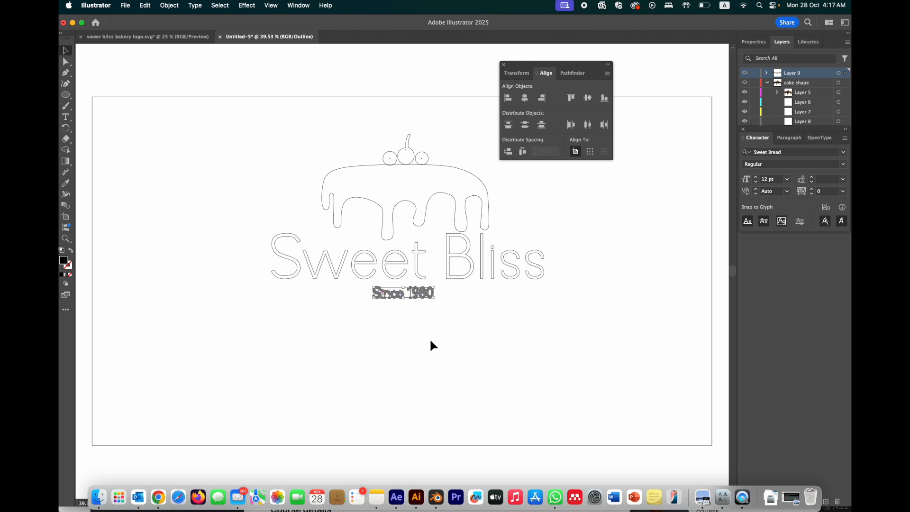
pyautogui.click(356, 165)
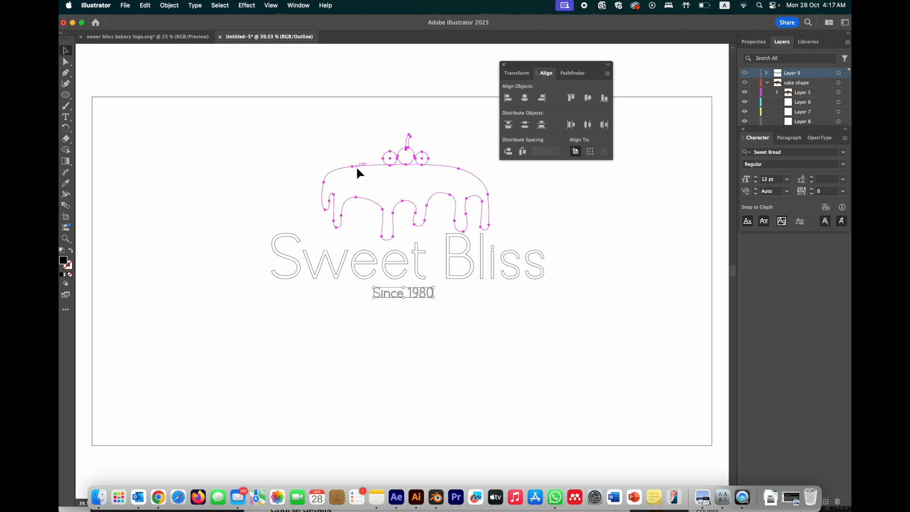
pyautogui.click(295, 240)
pyautogui.click(381, 298)
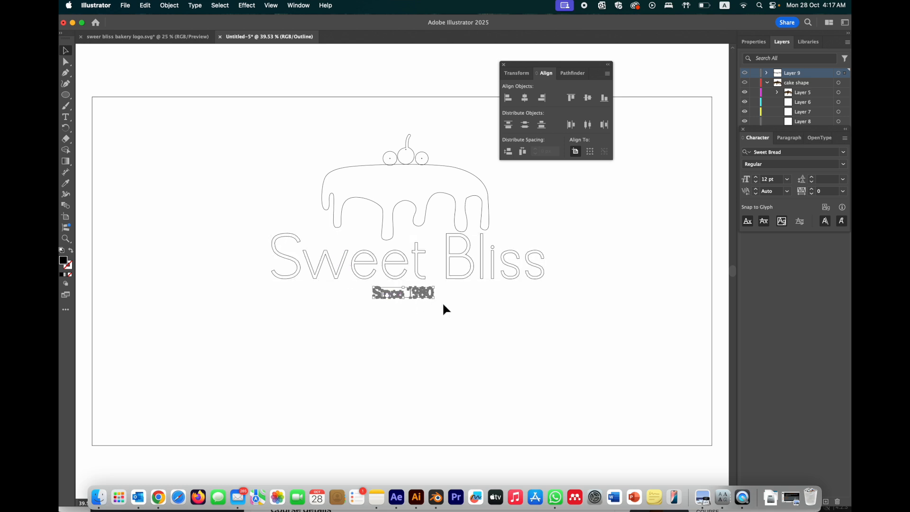
pyautogui.click(569, 239)
pyautogui.click(293, 5)
pyautogui.moveTo(271, 5)
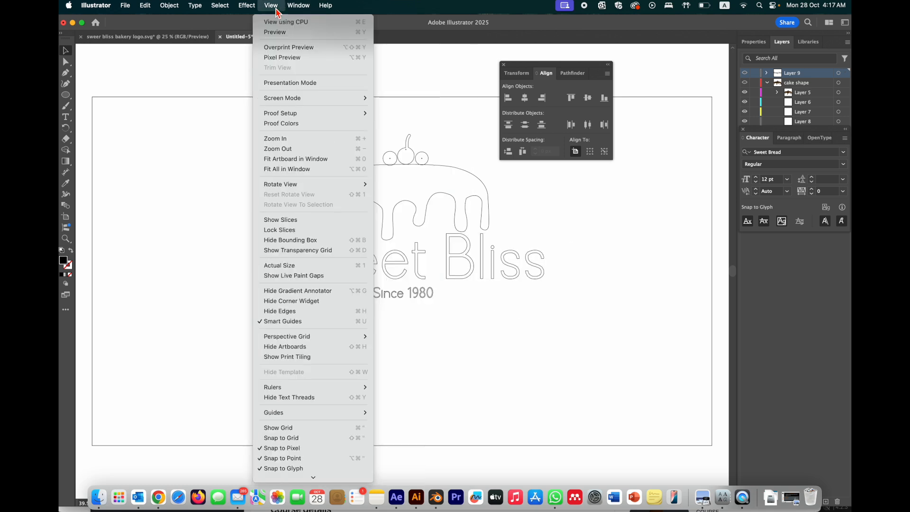
pyautogui.click(277, 32)
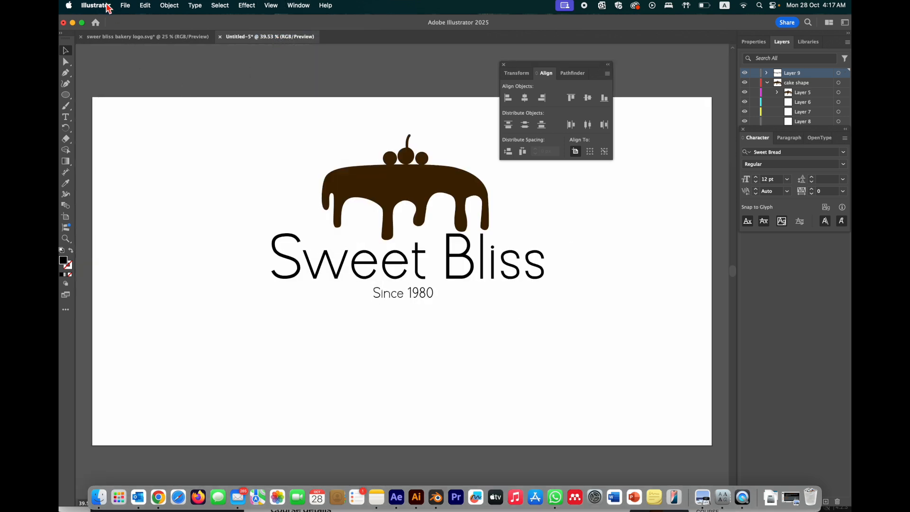
# Save the document on the computer as "sweetbliss shop.ai" in the 3D Logo Blender folder.
pyautogui.click(125, 6)
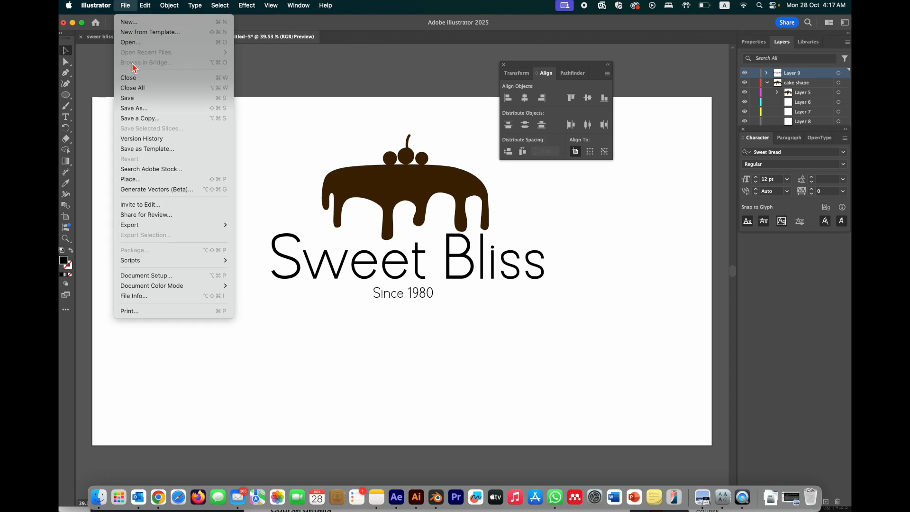
pyautogui.click(142, 101)
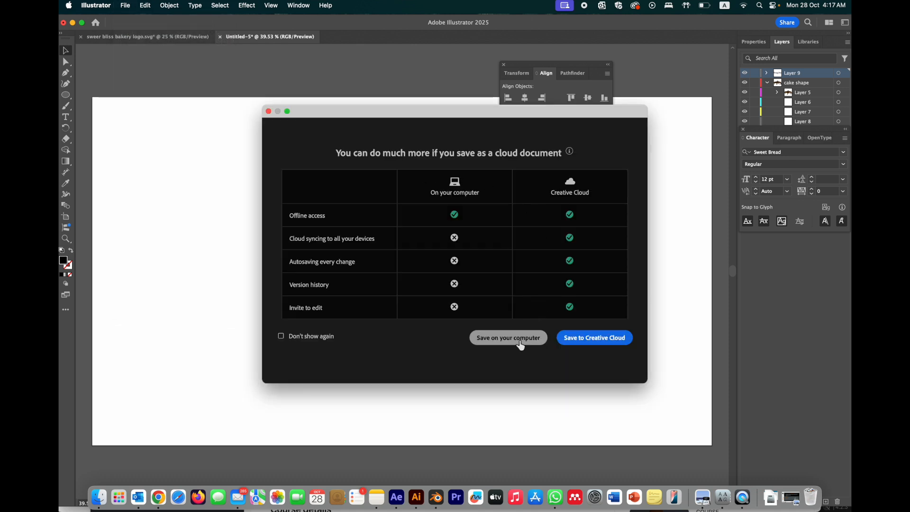
pyautogui.click(520, 342)
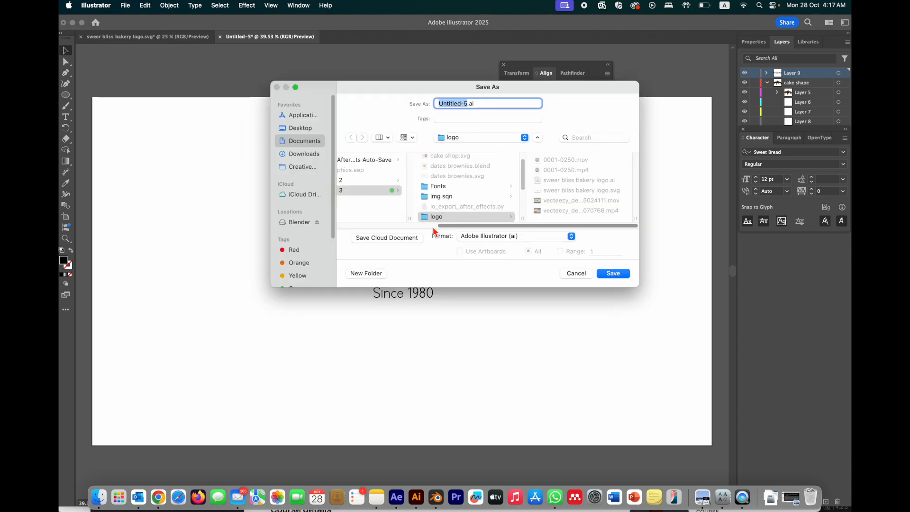
pyautogui.click(500, 214)
pyautogui.click(451, 104)
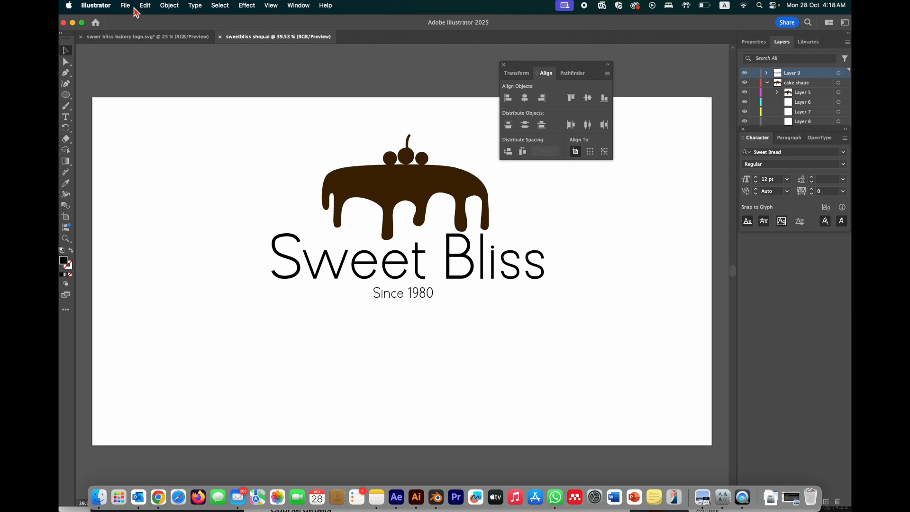
# Save the logo on the computer as "sweetbliss shop.svg" in the 3D Logo Blender folder, using the SVG 1.1 profile.
pyautogui.click(125, 5)
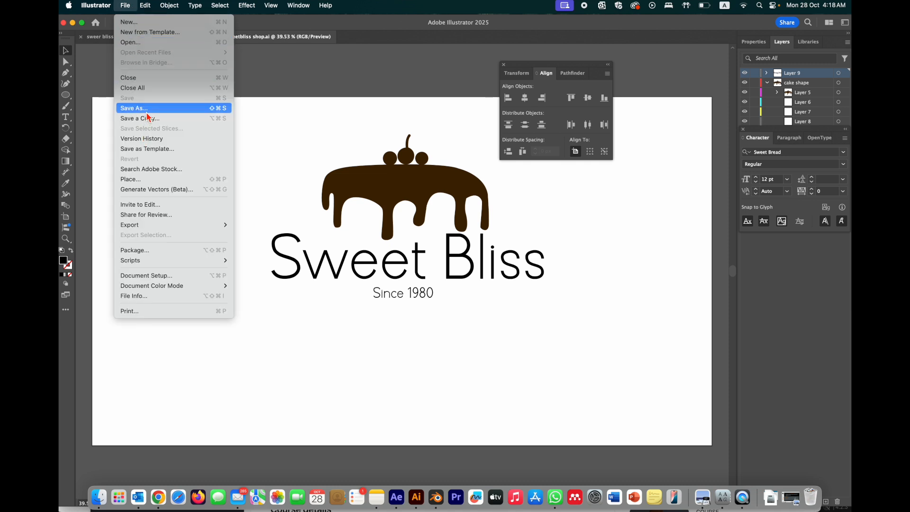
pyautogui.click(124, 108)
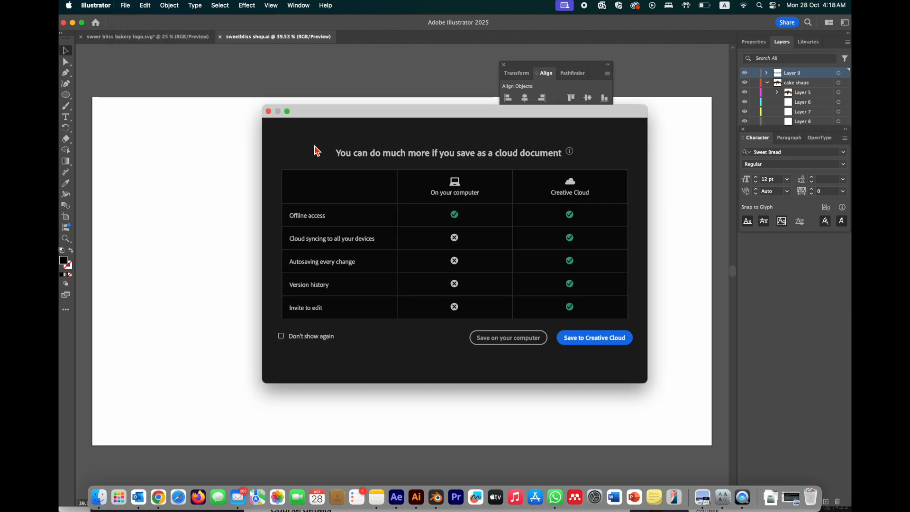
pyautogui.click(526, 337)
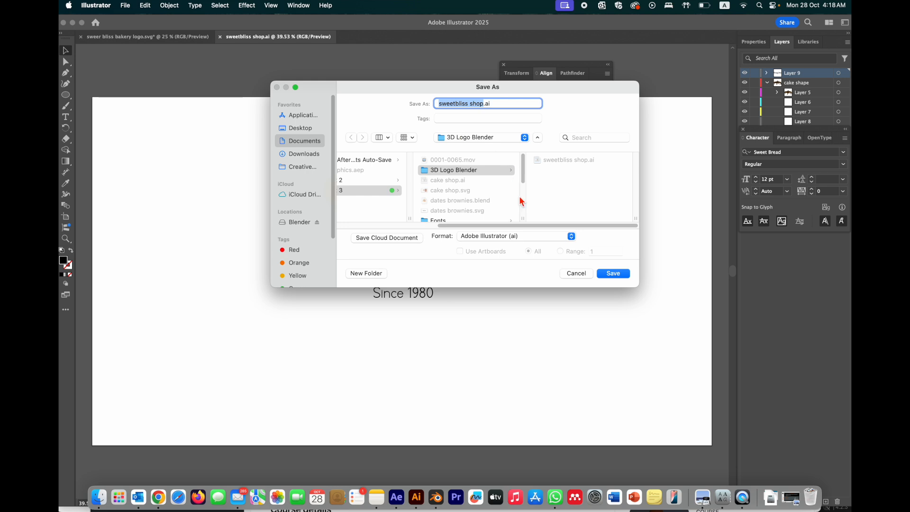
pyautogui.click(545, 240)
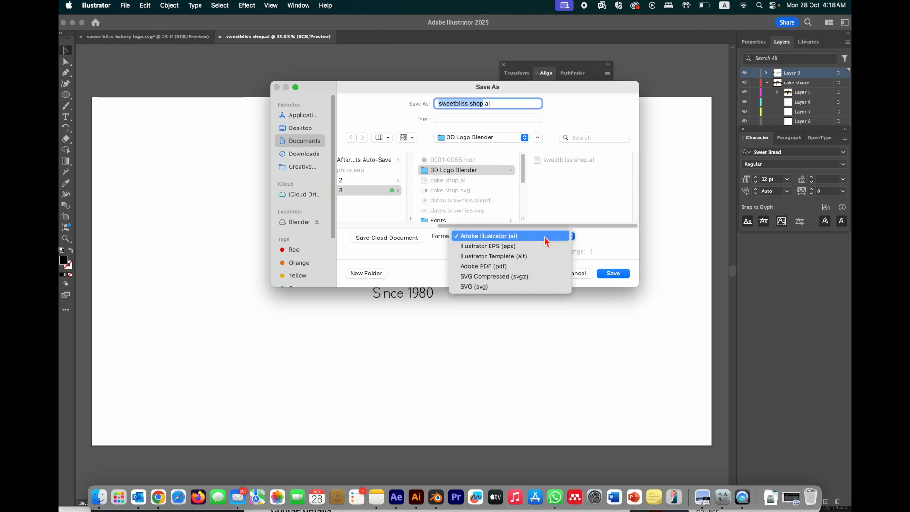
pyautogui.click(473, 286)
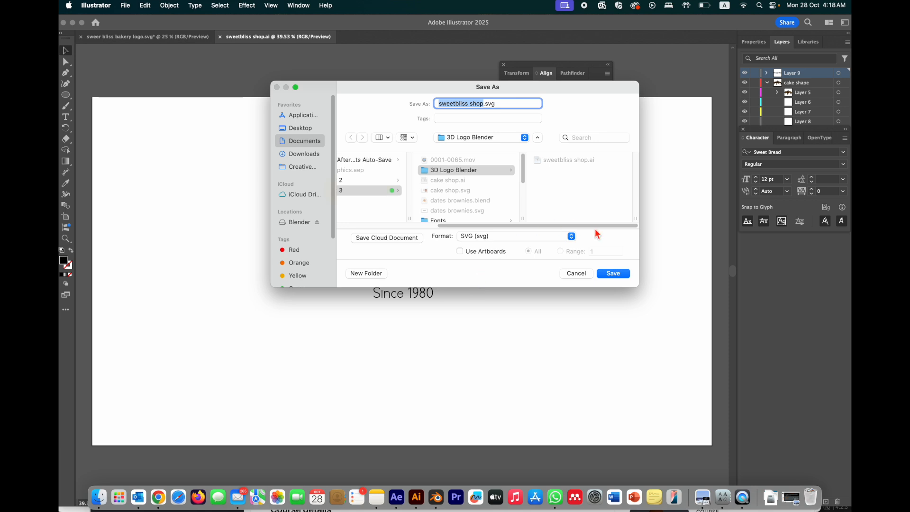
pyautogui.click(612, 273)
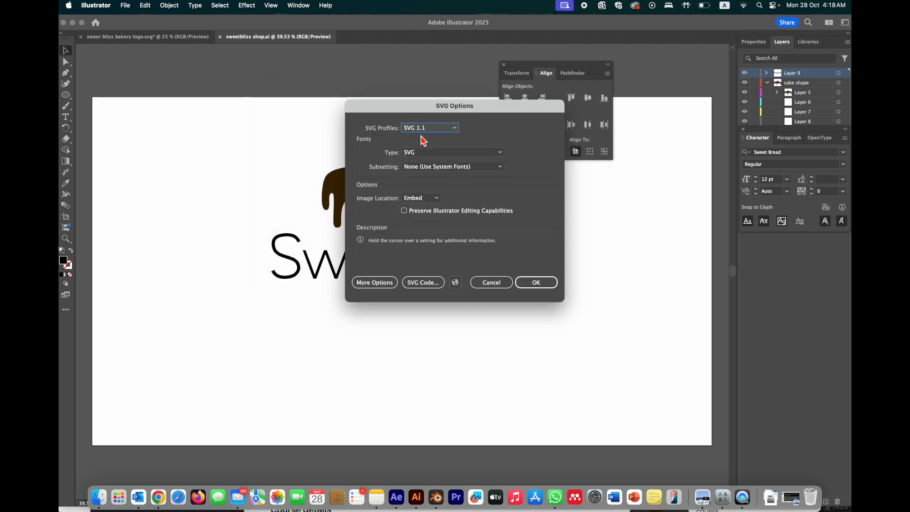
pyautogui.click(533, 283)
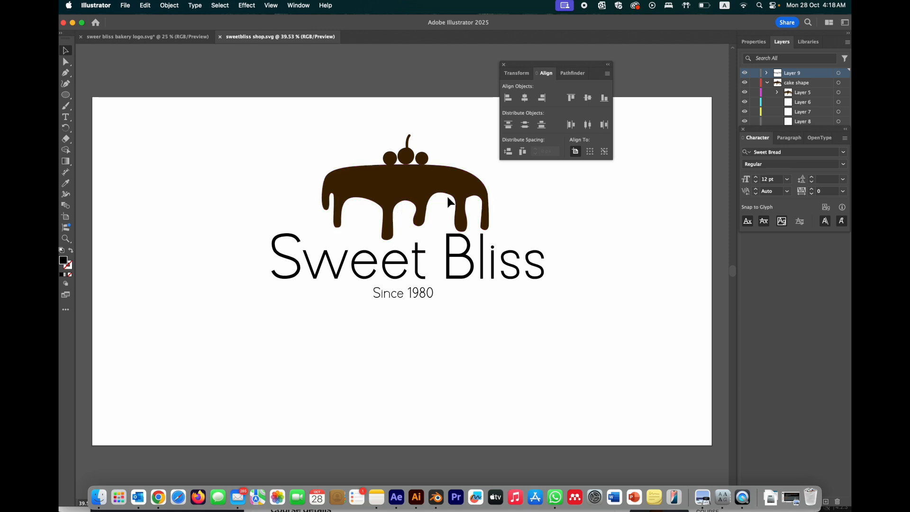
# Switch to Blender and import "sweetbliss shop.svg" from the 3D Logo Blender folder inside Documents, CMV 2003, Project 3.
pyautogui.click(439, 503)
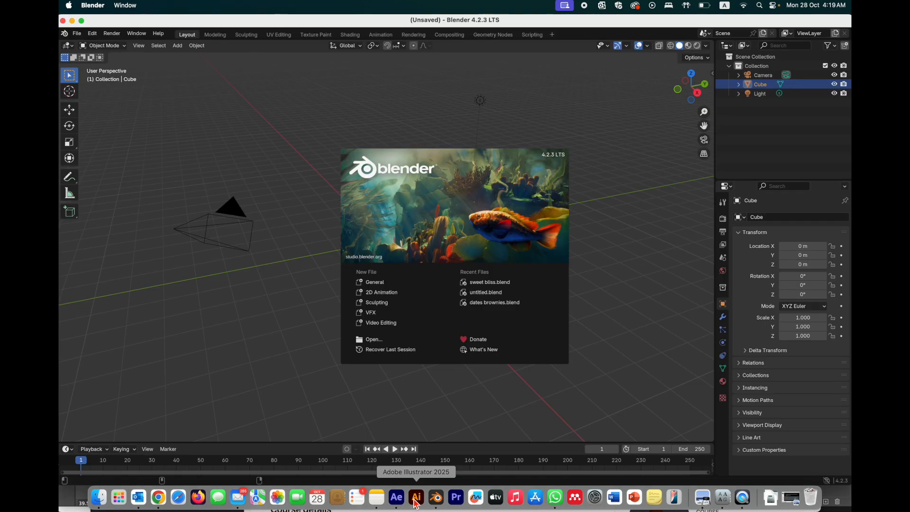
pyautogui.click(77, 34)
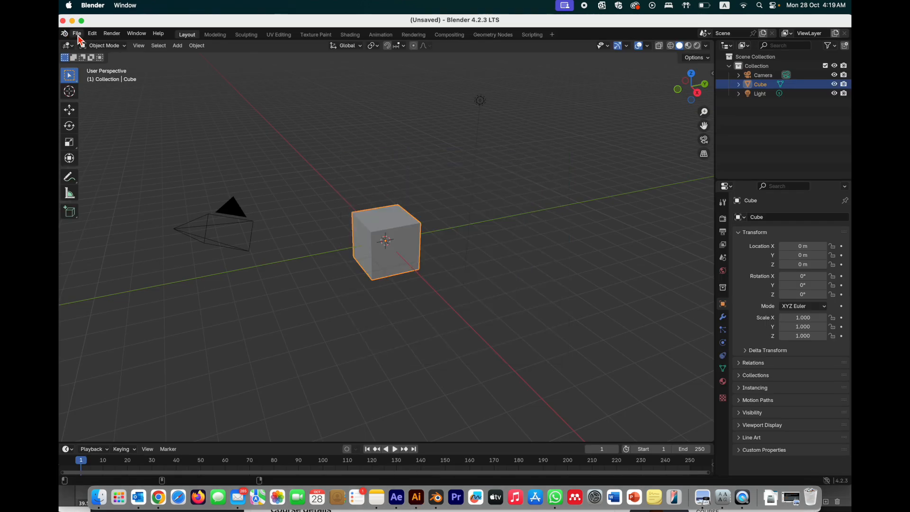
pyautogui.click(77, 34)
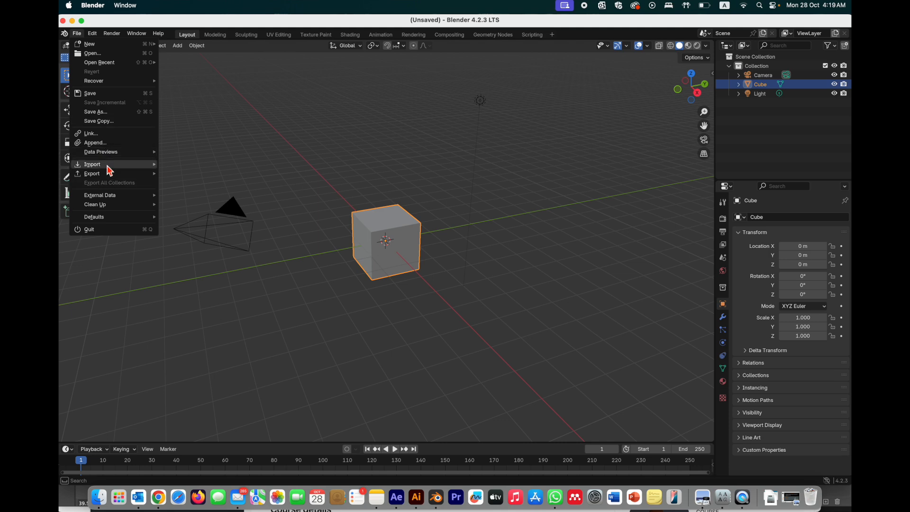
pyautogui.moveTo(110, 166)
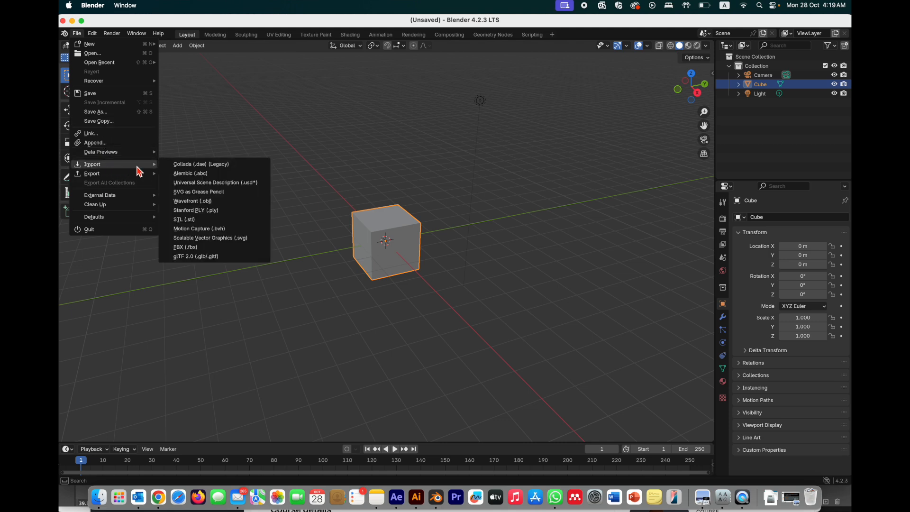
pyautogui.click(230, 241)
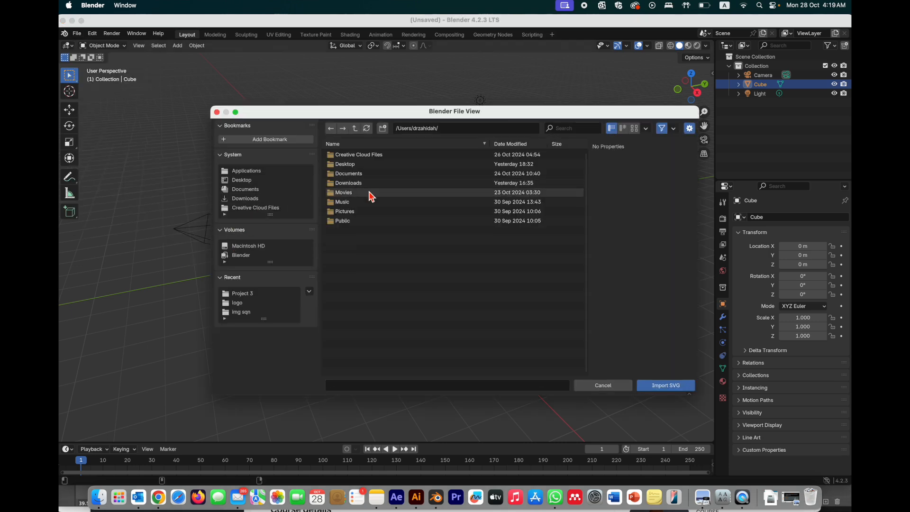
pyautogui.click(335, 176)
pyautogui.doubleClick(336, 174)
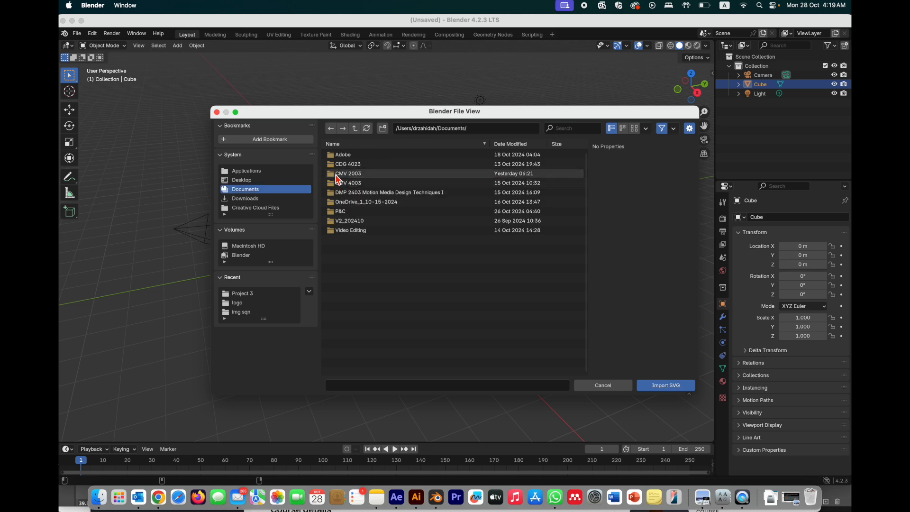
pyautogui.doubleClick(337, 174)
pyautogui.doubleClick(338, 175)
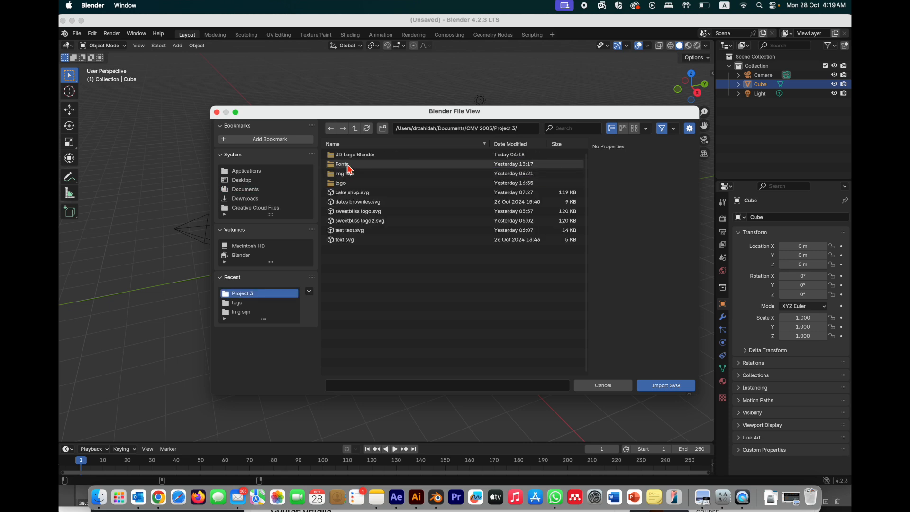
pyautogui.doubleClick(345, 156)
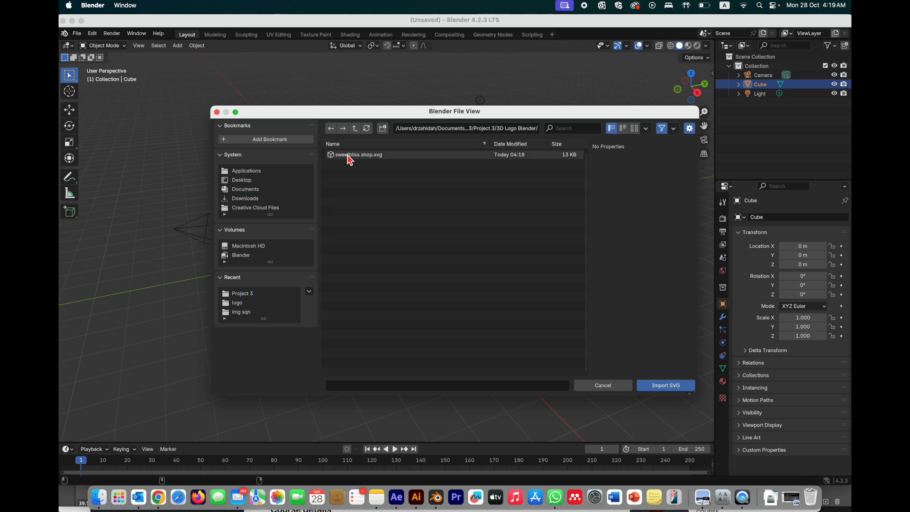
pyautogui.doubleClick(348, 155)
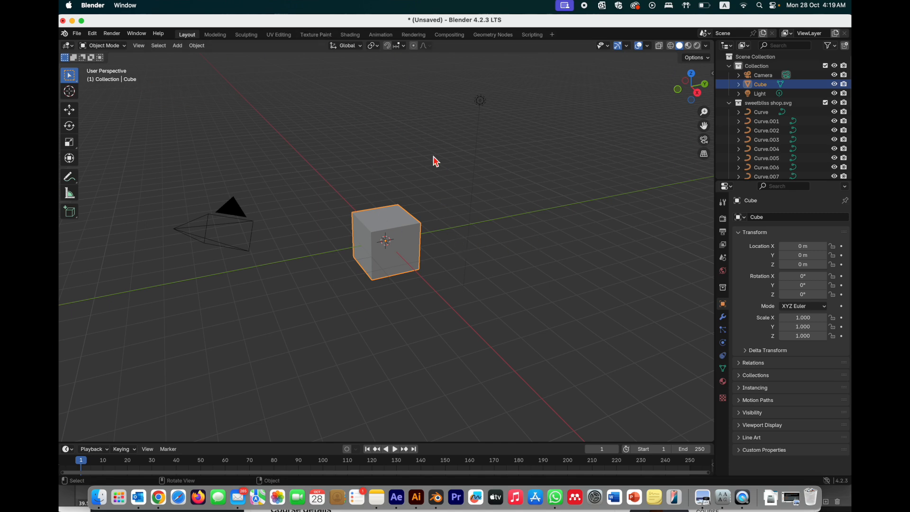
# Delete the default cube from the scene.
pyautogui.click(455, 240)
pyautogui.click(400, 240)
pyautogui.rightClick(409, 240)
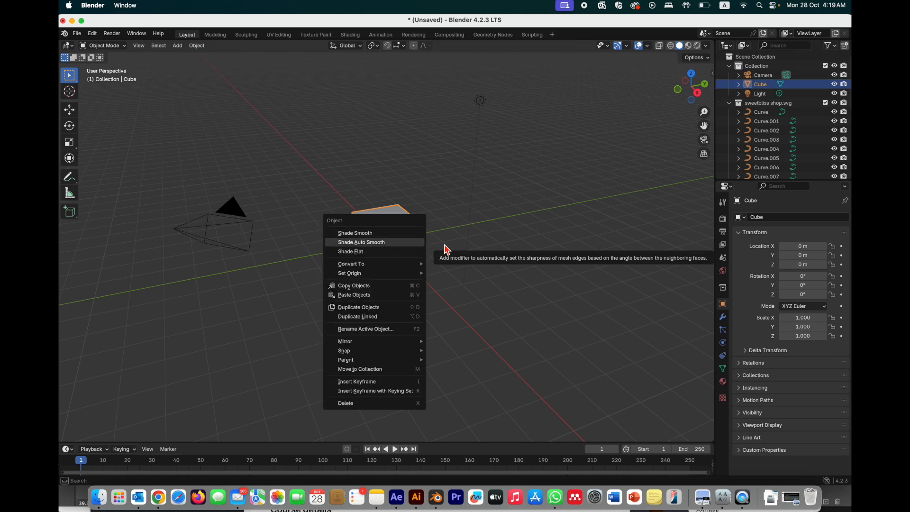
pyautogui.click(342, 403)
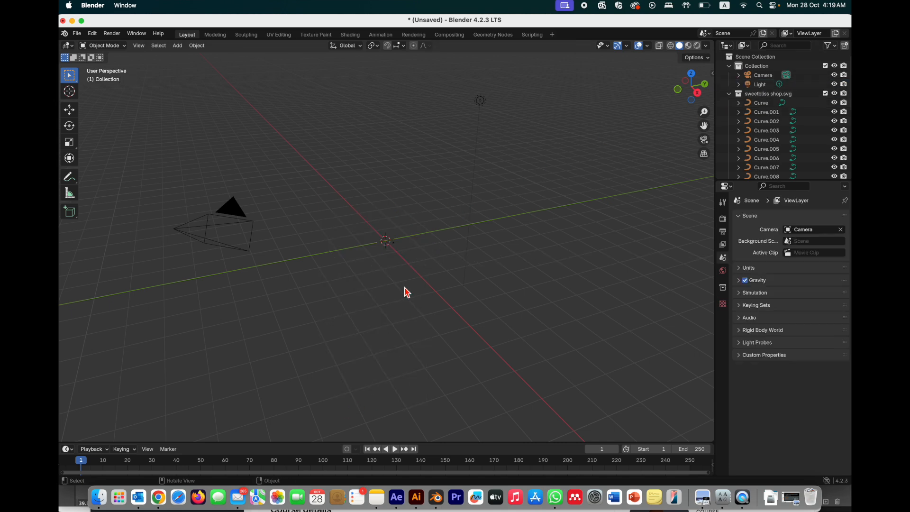
# Select all imported Sweet Bliss logo curves and set their origins with Origin to Geometry.
pyautogui.scroll(5, 368, 209)
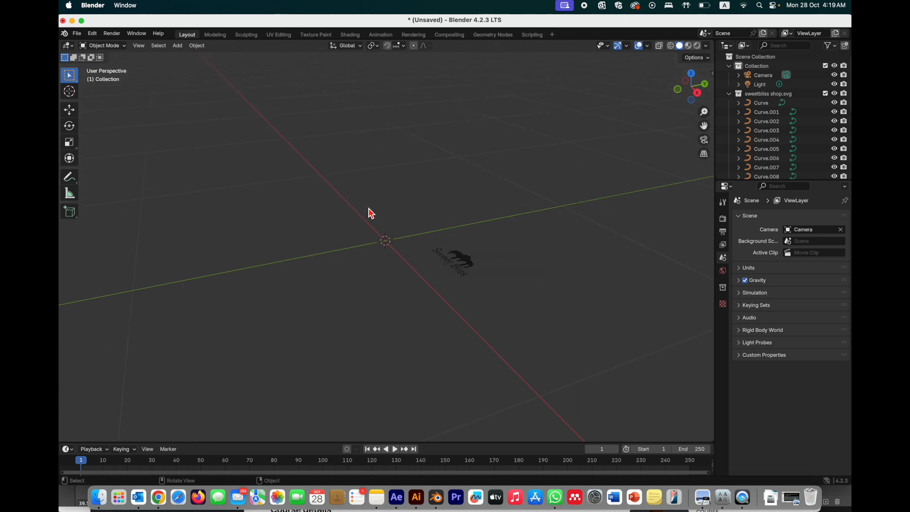
pyautogui.moveTo(411, 209); pyautogui.dragTo(530, 332)
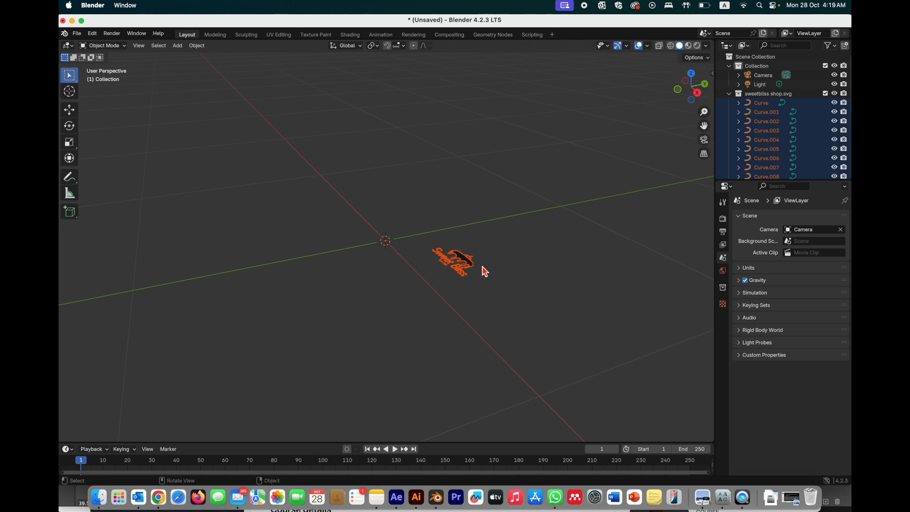
pyautogui.scroll(5, 490, 243)
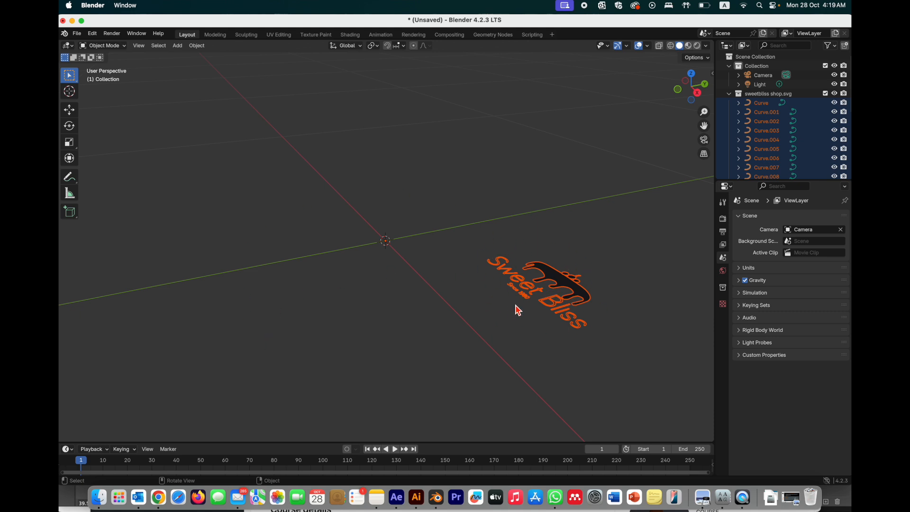
pyautogui.click(481, 250)
pyautogui.moveTo(441, 178); pyautogui.dragTo(644, 371)
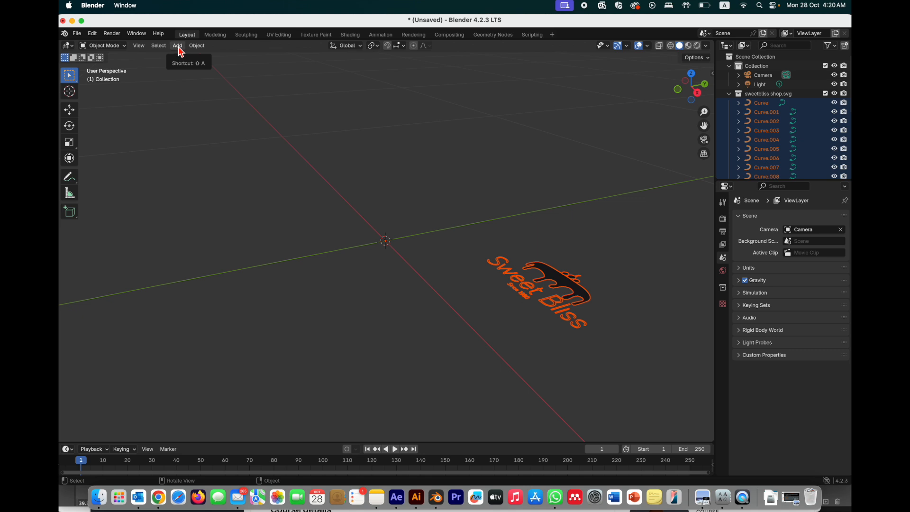
pyautogui.click(196, 48)
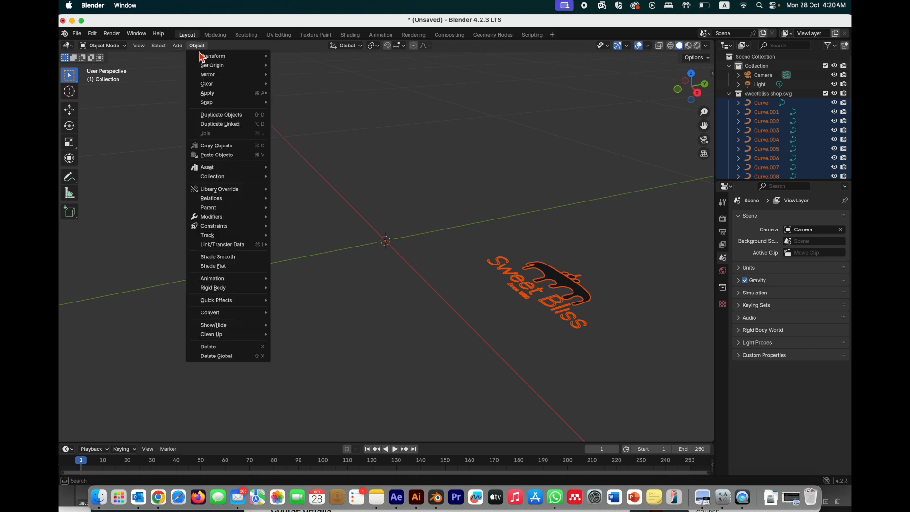
pyautogui.moveTo(205, 68)
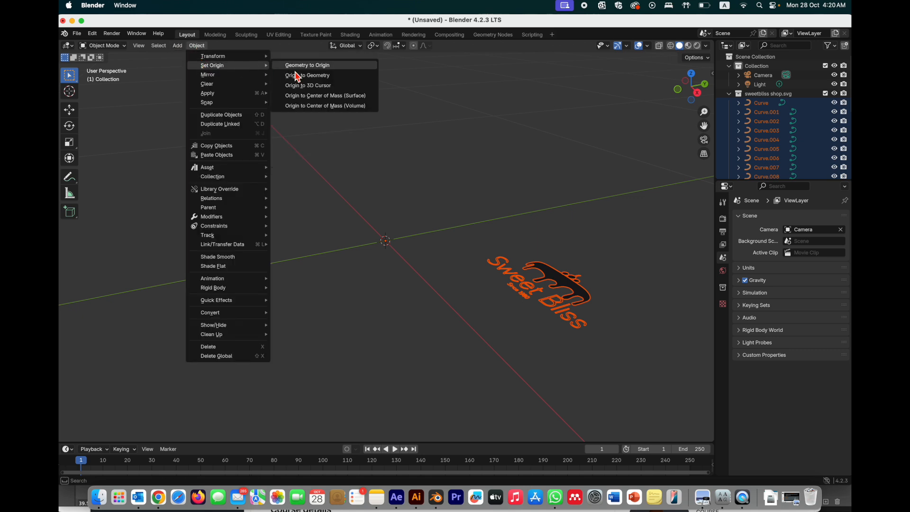
pyautogui.click(350, 77)
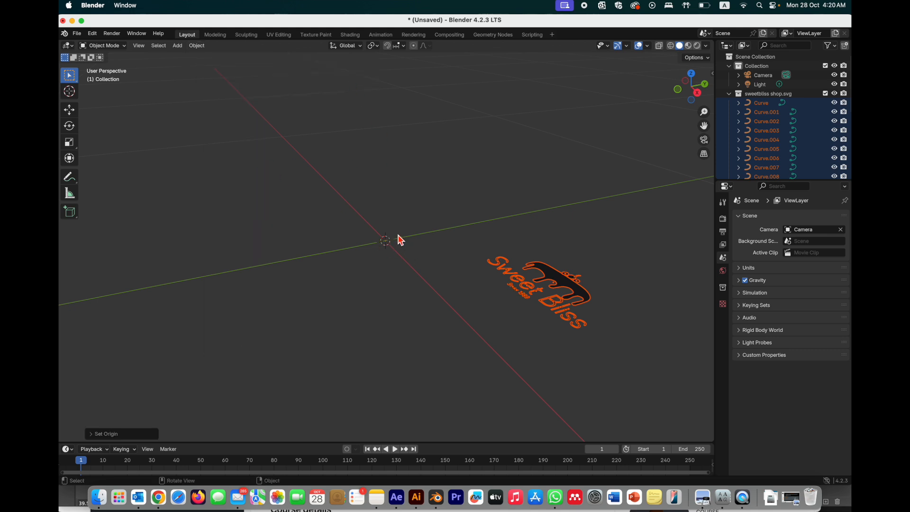
# Move the whole logo to the world origin and scale it up uniformly by more than 8.5 times.
pyautogui.click(70, 111)
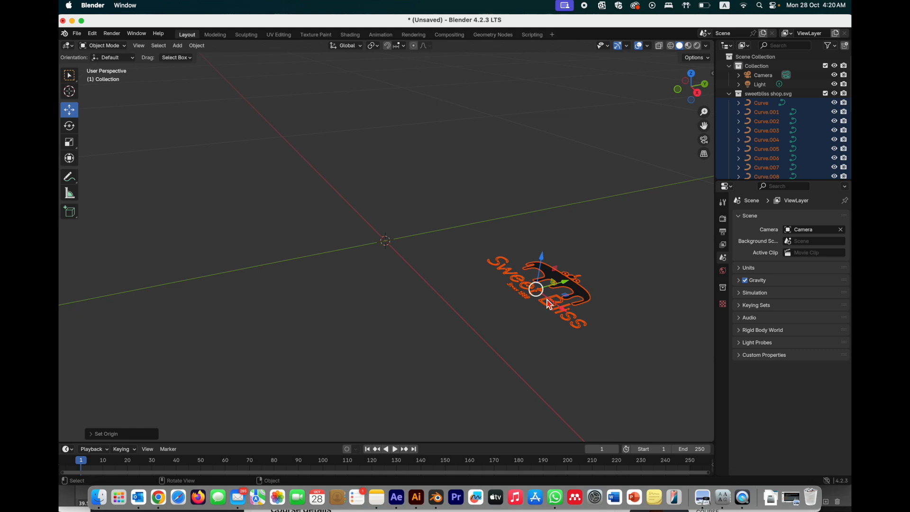
pyautogui.moveTo(566, 315); pyautogui.dragTo(402, 257)
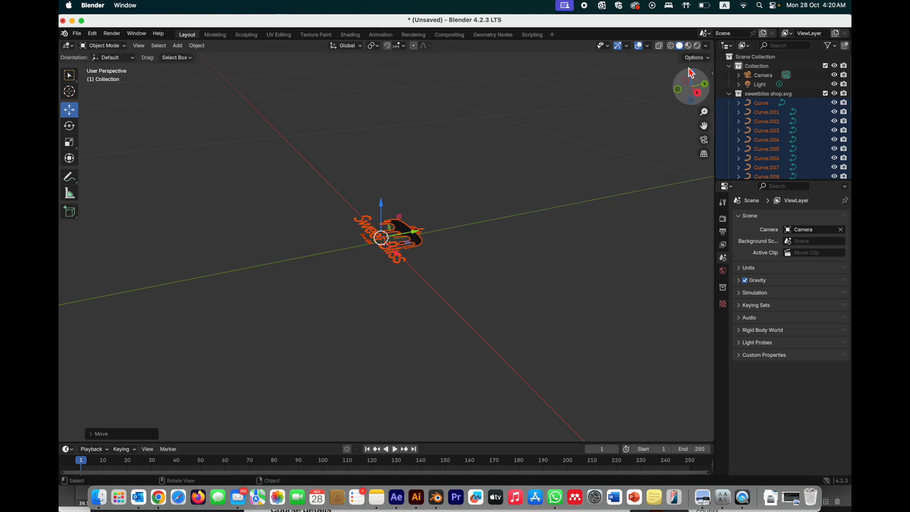
pyautogui.moveTo(691, 74); pyautogui.dragTo(638, 80)
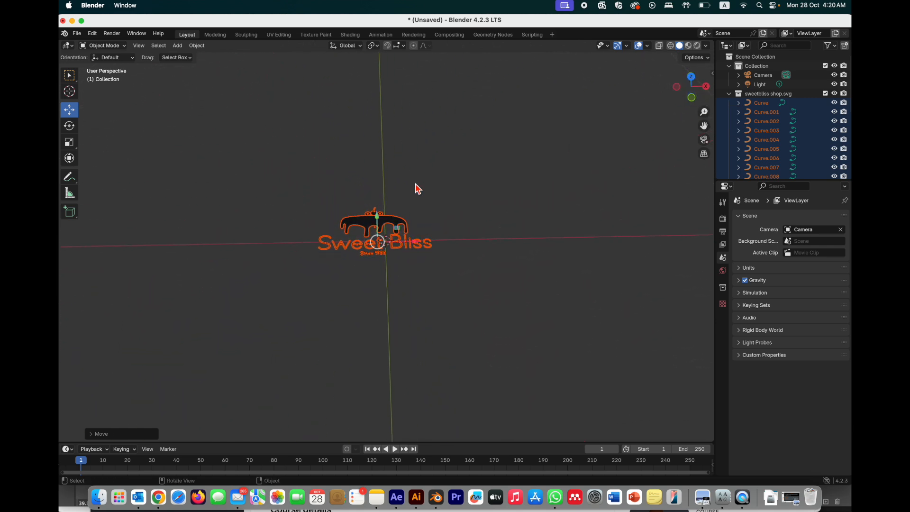
pyautogui.scroll(-6, 421, 195)
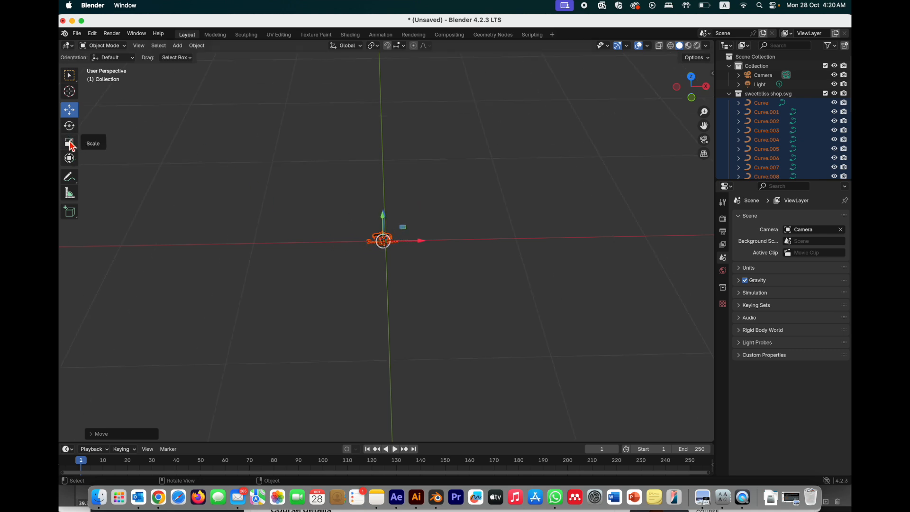
pyautogui.click(70, 143)
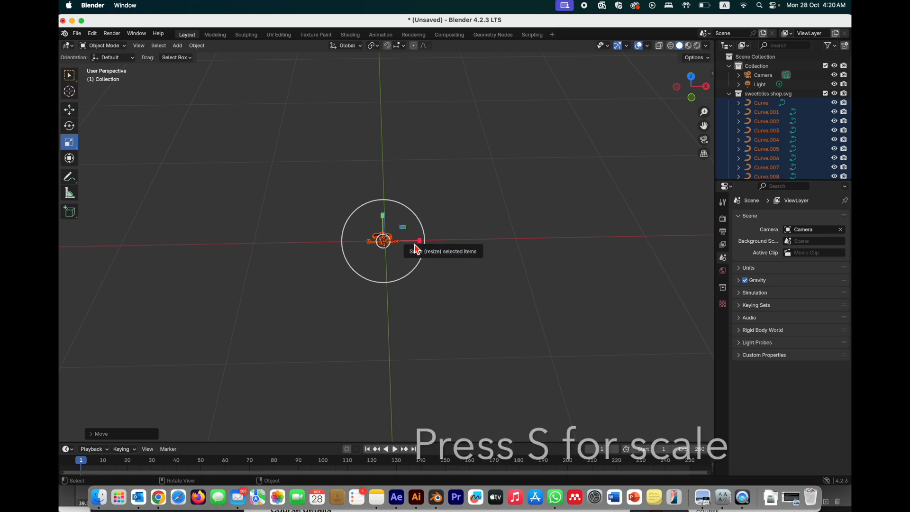
pyautogui.press('s')
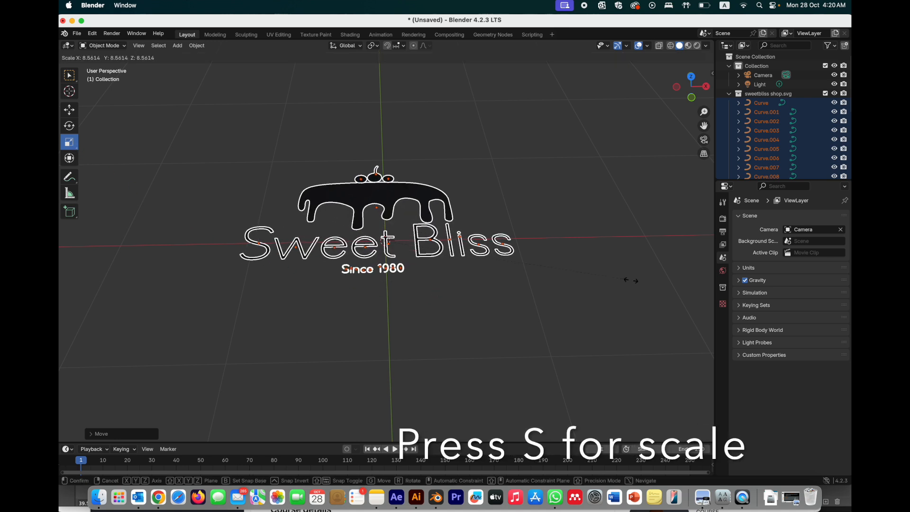
pyautogui.click(666, 286)
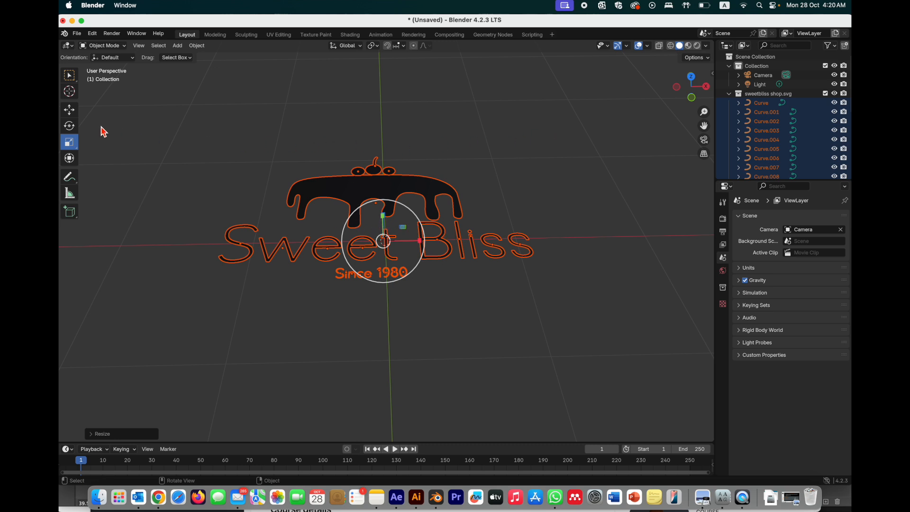
# Rotate all selected logo curves about the X axis so the logo stands upright on the grid.
pyautogui.click(72, 129)
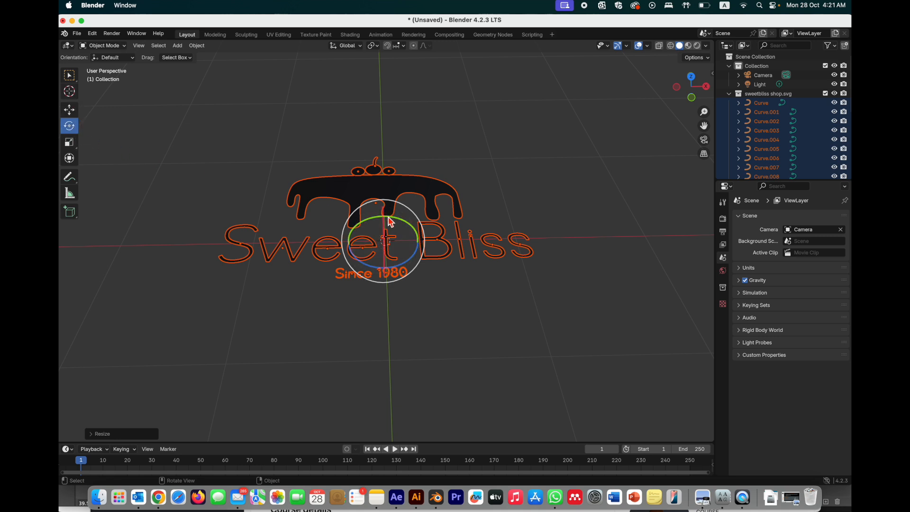
pyautogui.moveTo(692, 83); pyautogui.dragTo(394, 236)
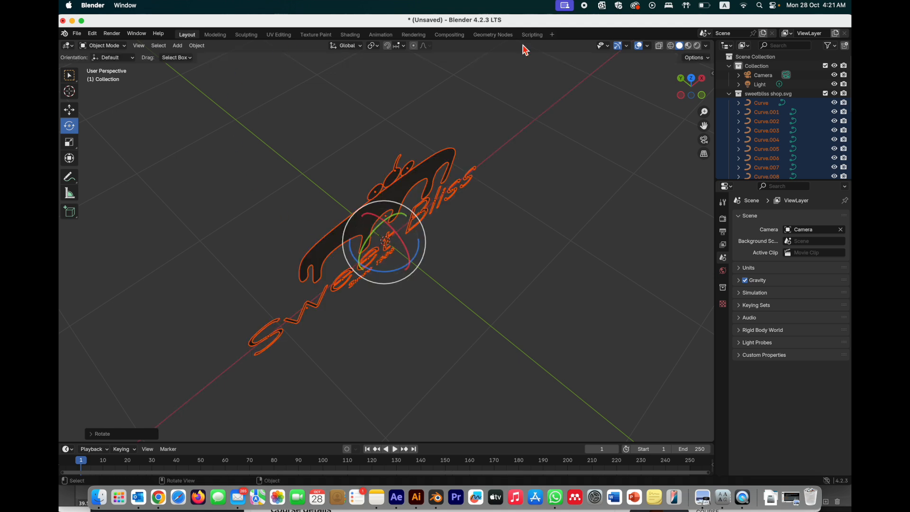
pyautogui.moveTo(694, 84); pyautogui.dragTo(699, 90)
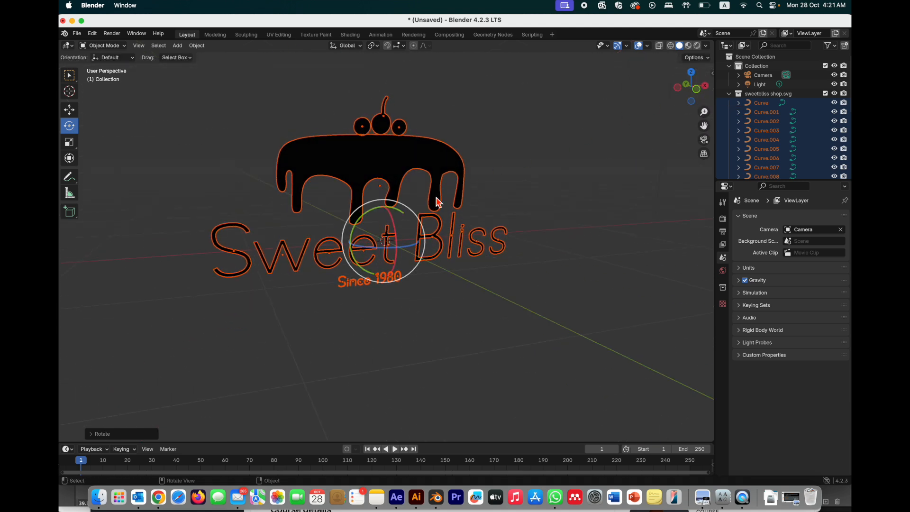
# Join the icing and cherry curves, Curve through Curve.003, into one object and rename it "cake shape".
pyautogui.moveTo(393, 221); pyautogui.dragTo(390, 215)
pyautogui.moveTo(695, 76)
pyautogui.mouseDown()
pyautogui.moveTo(668, 91)
pyautogui.moveTo(479, 90)
pyautogui.moveTo(695, 90)
pyautogui.moveTo(696, 68)
pyautogui.moveTo(692, 89)
pyautogui.moveTo(630, 90)
pyautogui.moveTo(697, 91)
pyautogui.moveTo(672, 79)
pyautogui.moveTo(711, 78)
pyautogui.mouseUp()
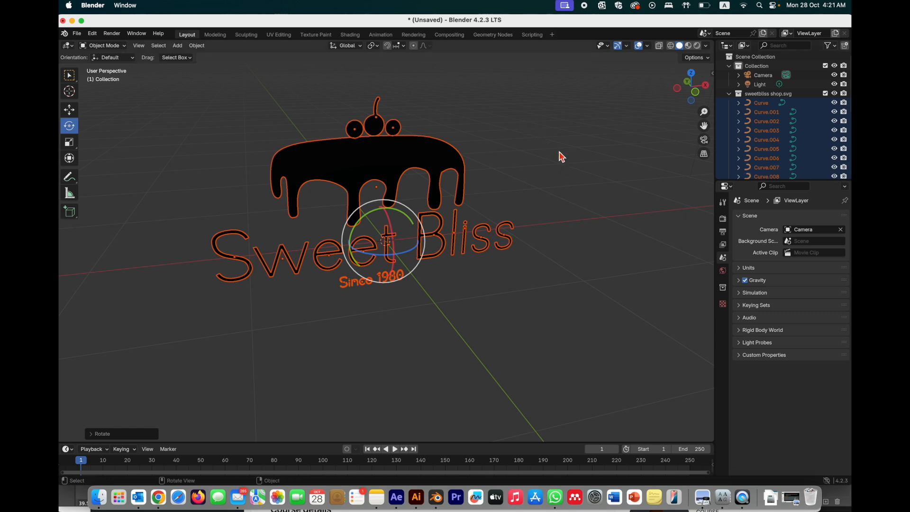
pyautogui.click(761, 103)
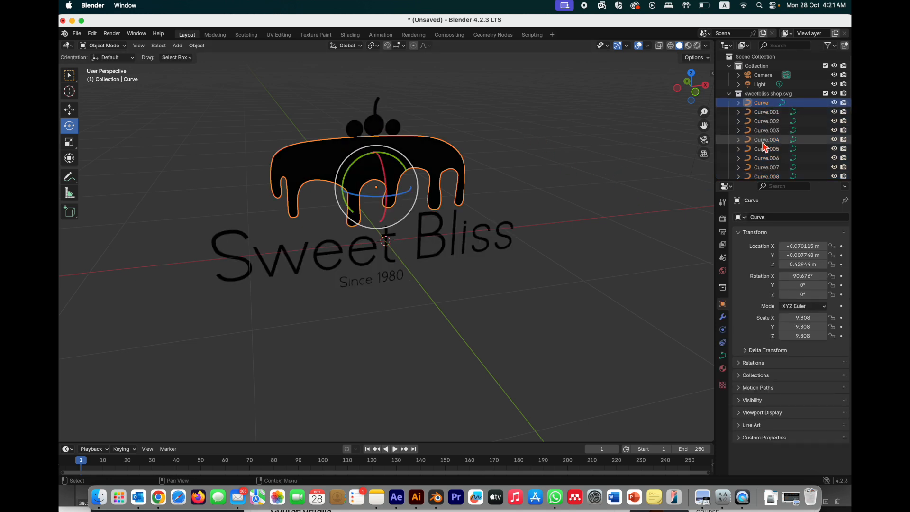
pyautogui.moveTo(777, 182); pyautogui.dragTo(777, 273)
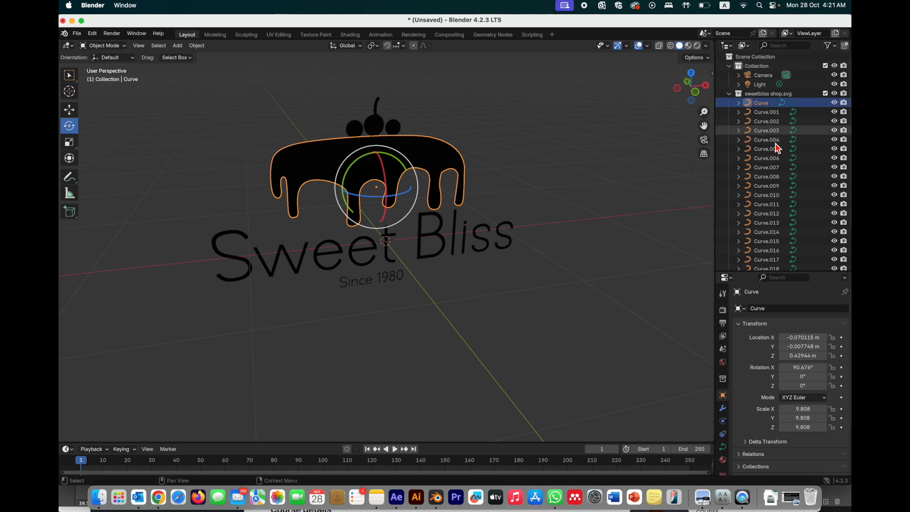
pyautogui.click(766, 114)
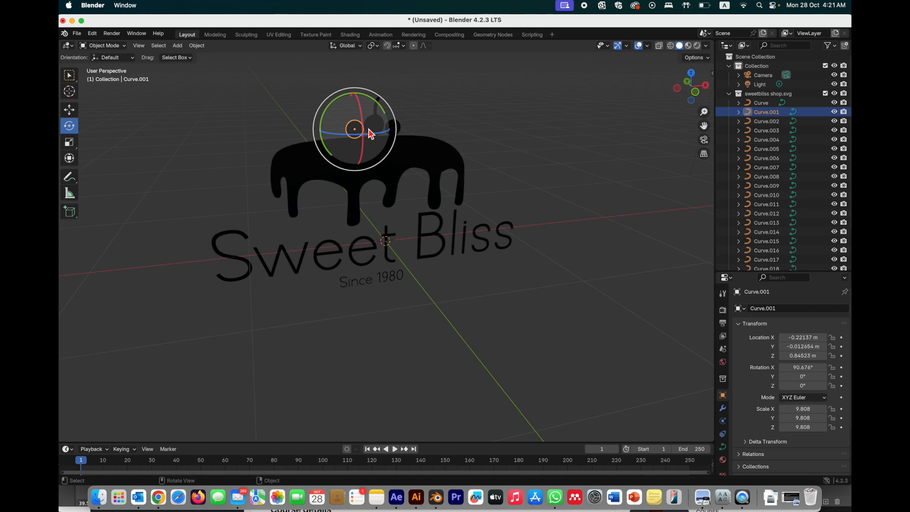
pyautogui.keyDown('shift'); pyautogui.click(763, 122); pyautogui.keyUp('shift')
pyautogui.keyDown('shift'); pyautogui.click(762, 105); pyautogui.keyUp('shift')
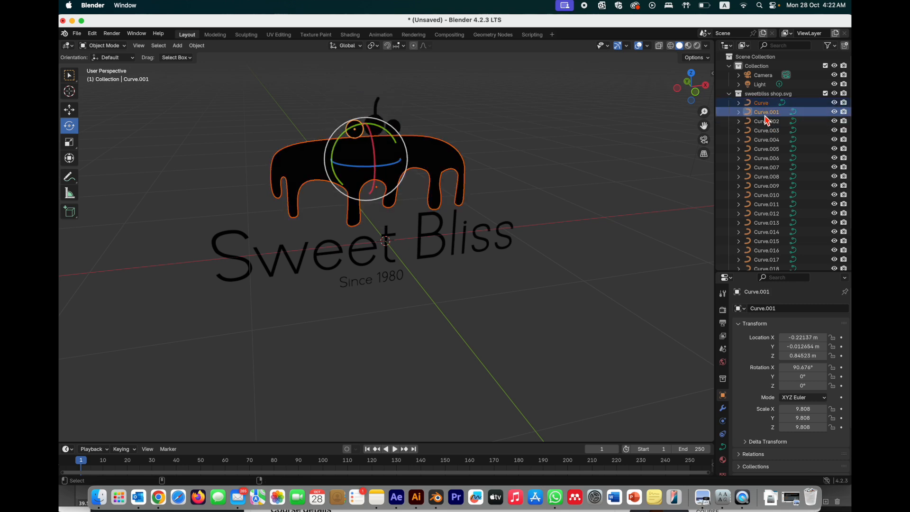
pyautogui.keyDown('super'); pyautogui.click(765, 123); pyautogui.keyUp('super')
pyautogui.keyDown('super'); pyautogui.click(765, 130); pyautogui.keyUp('super')
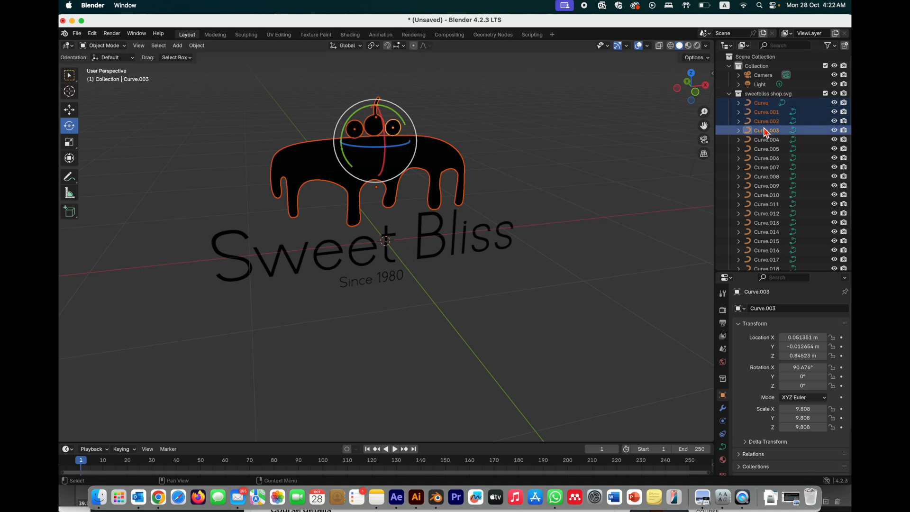
pyautogui.click(196, 46)
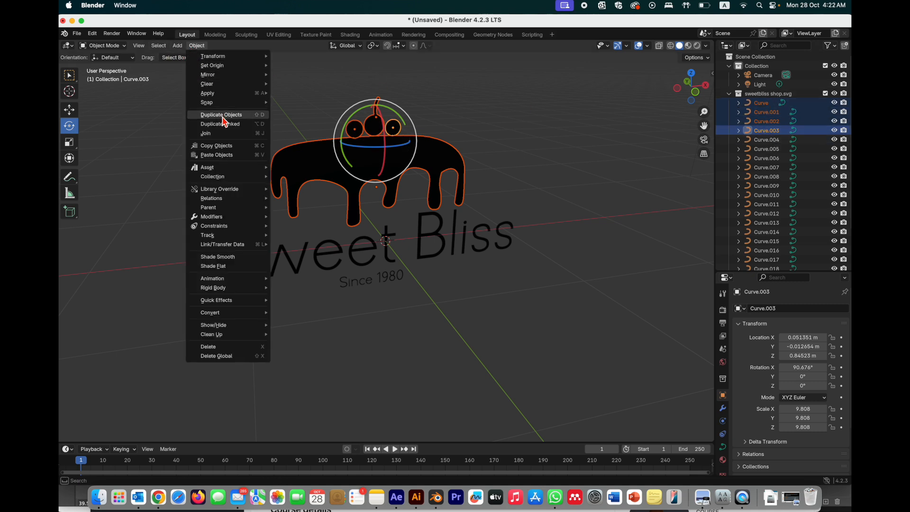
pyautogui.click(226, 136)
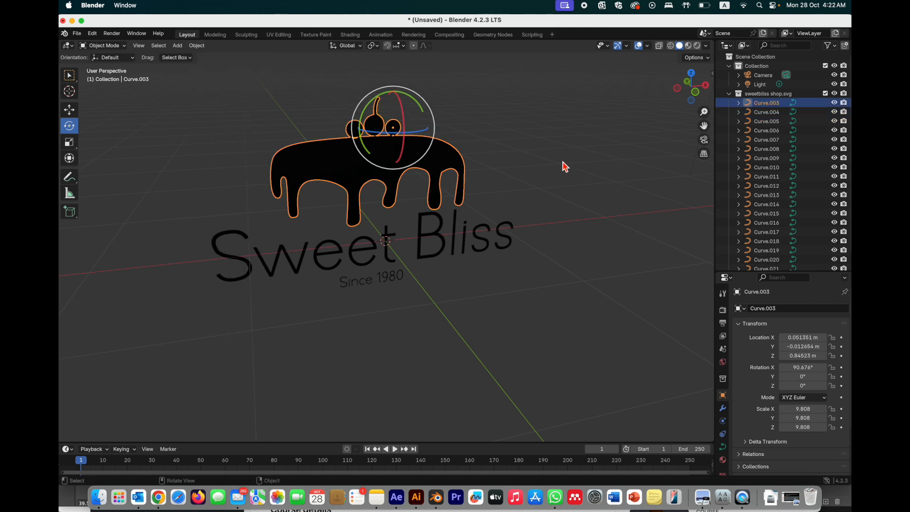
pyautogui.doubleClick(768, 103)
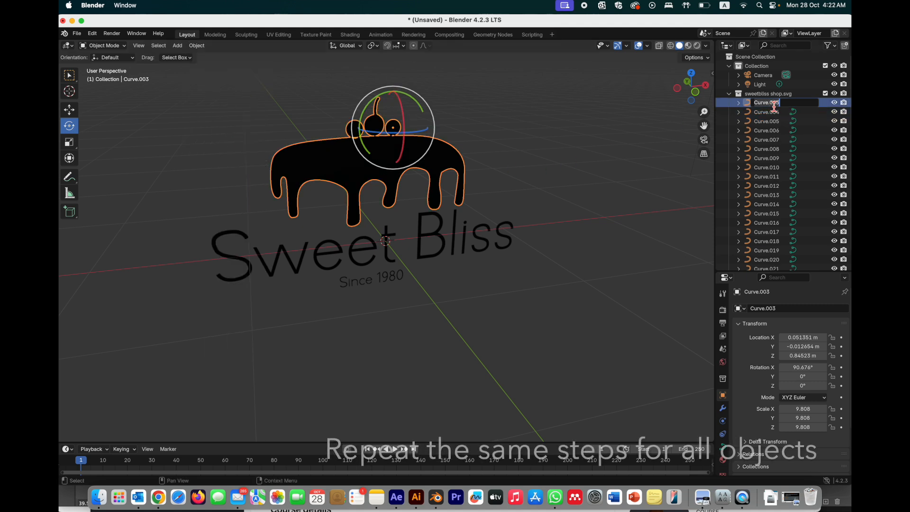
pyautogui.write('cake shape')
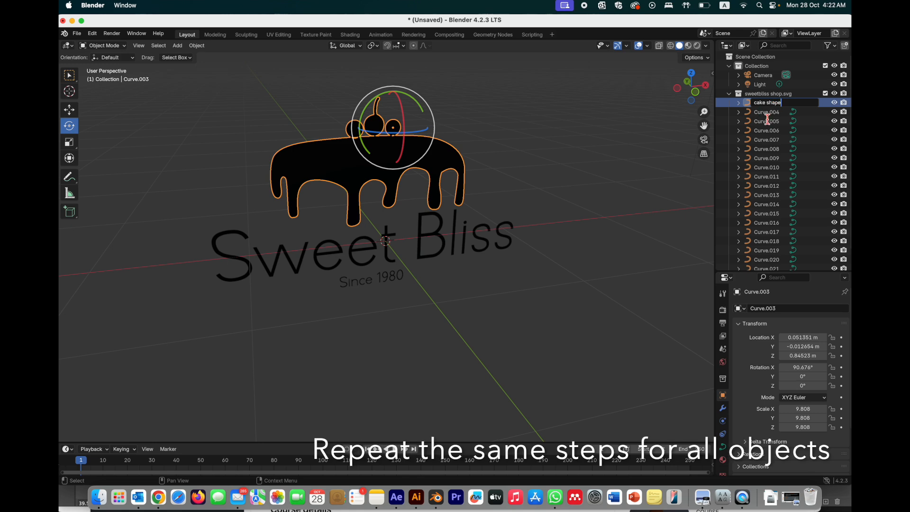
# Join the letter curves of the word Sweet into one object and rename it "sweet".
pyautogui.click(766, 112)
pyautogui.keyDown('shift'); pyautogui.click(765, 151); pyautogui.keyUp('shift')
pyautogui.click(197, 46)
pyautogui.click(218, 136)
pyautogui.doubleClick(766, 113)
pyautogui.write('sweet')
# Join the letter curves of the word Bliss into one object named "bliss".
pyautogui.click(197, 46)
pyautogui.click(761, 132)
# Join the character curves of the tagline under the logo into one object and rename it "since 1980".
pyautogui.click(766, 121)
pyautogui.keyDown('shift'); pyautogui.click(765, 194); pyautogui.keyUp('shift')
pyautogui.click(196, 46)
pyautogui.click(218, 135)
pyautogui.doubleClick(764, 122)
pyautogui.write('since 1980')
pyautogui.press('Return')
pyautogui.click(650, 260)
pyautogui.click(760, 131)
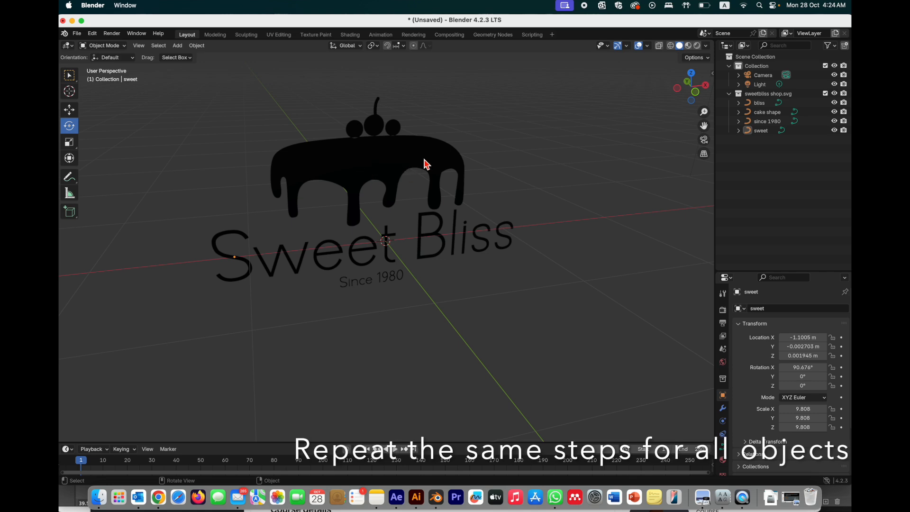
pyautogui.click(759, 103)
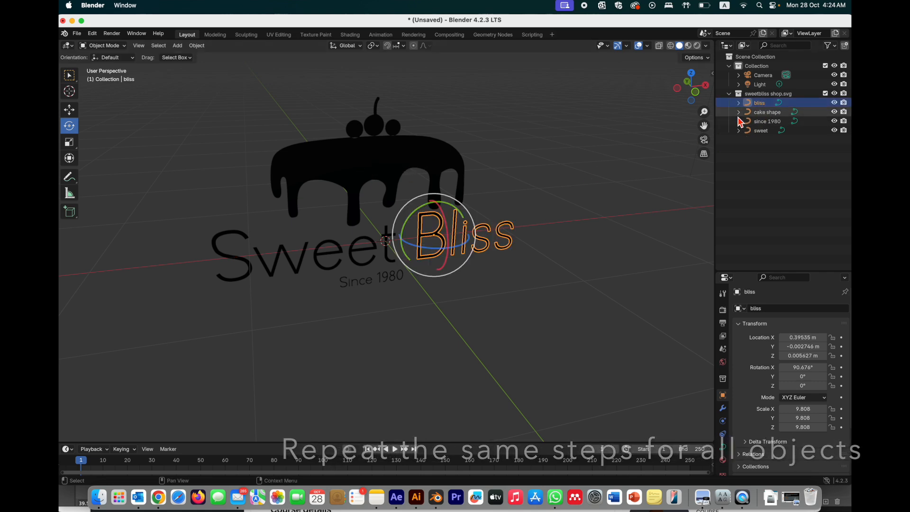
# Set the cake shape curve's geometry Extrude to 0.0025 m.
pyautogui.click(765, 113)
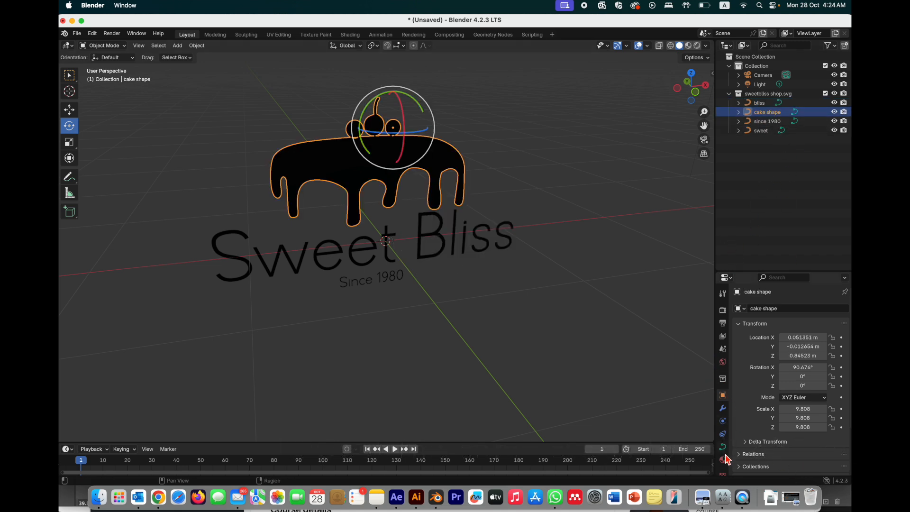
pyautogui.moveTo(776, 273); pyautogui.dragTo(775, 147)
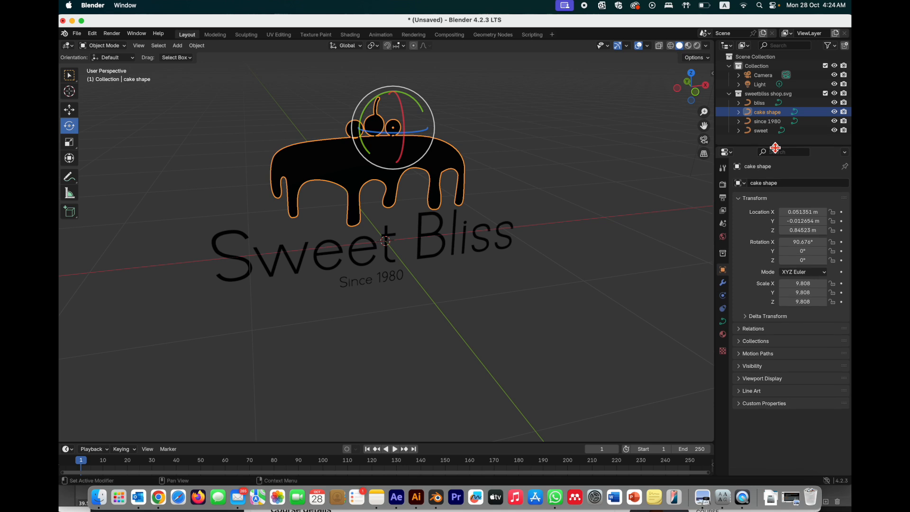
pyautogui.click(723, 323)
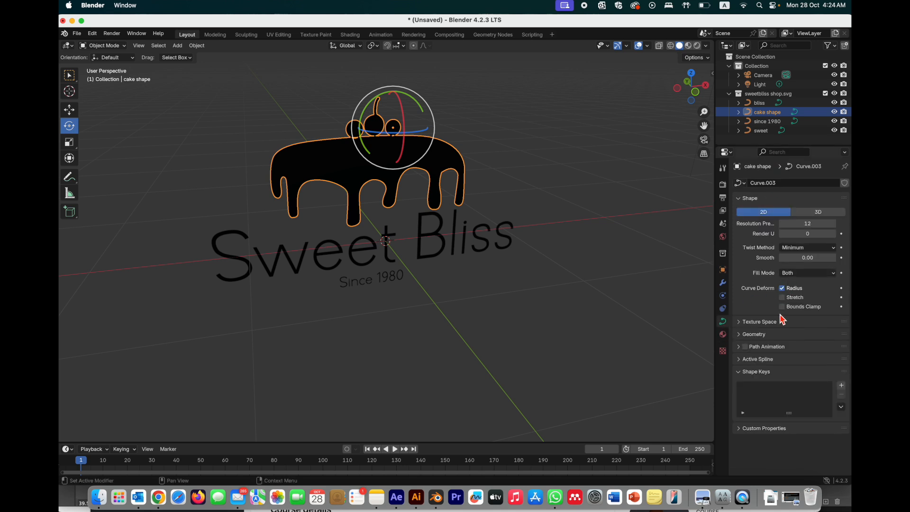
pyautogui.click(742, 199)
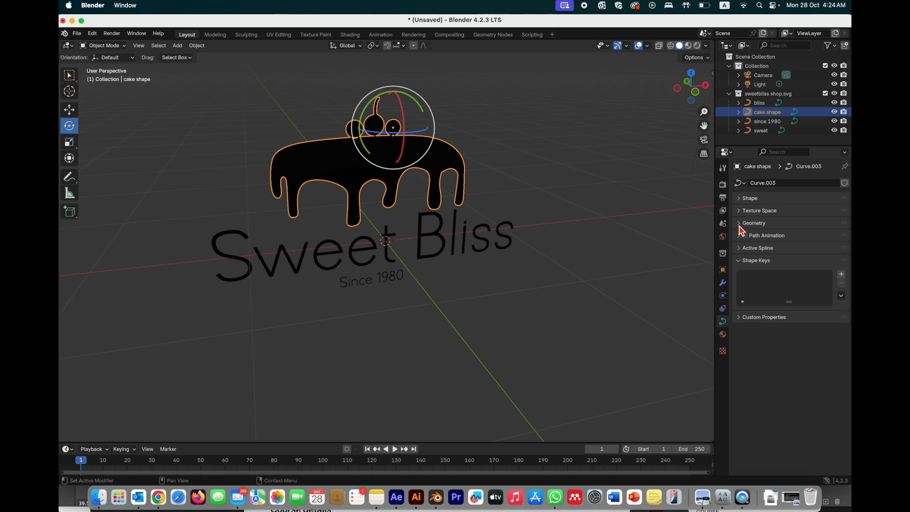
pyautogui.click(740, 223)
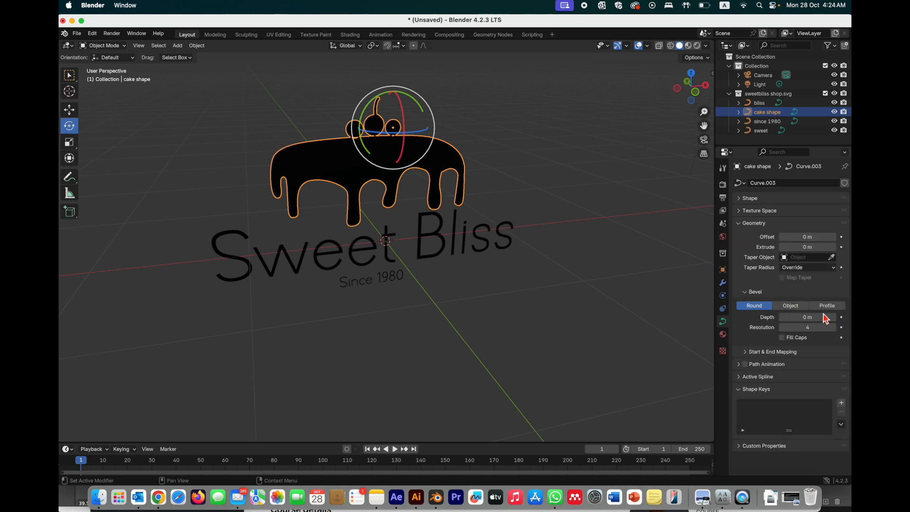
pyautogui.click(812, 248)
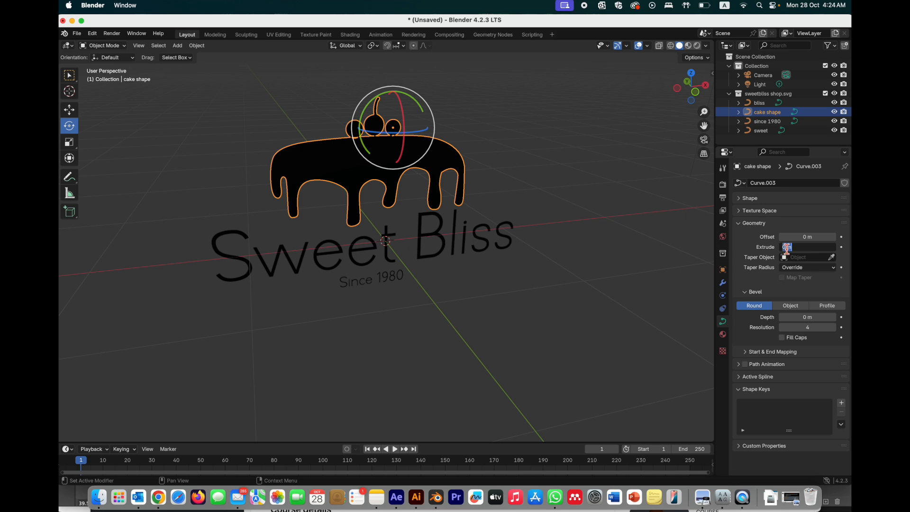
pyautogui.write('0.0025')
pyautogui.press('Return')
pyautogui.moveTo(474, 213); pyautogui.dragTo(356, 208, button='middle')
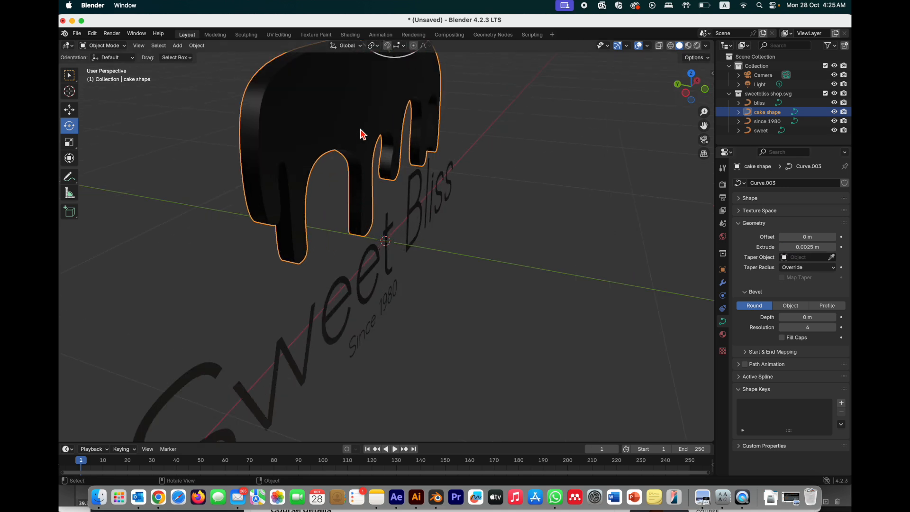
pyautogui.scroll(-3, 362, 135)
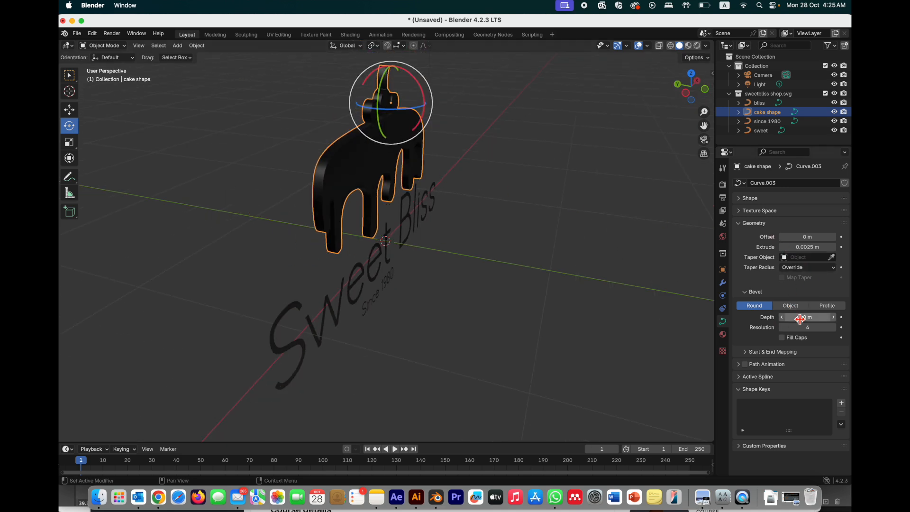
# Give the cake shape a round bevel with a depth of 0.0001 m.
pyautogui.click(833, 317)
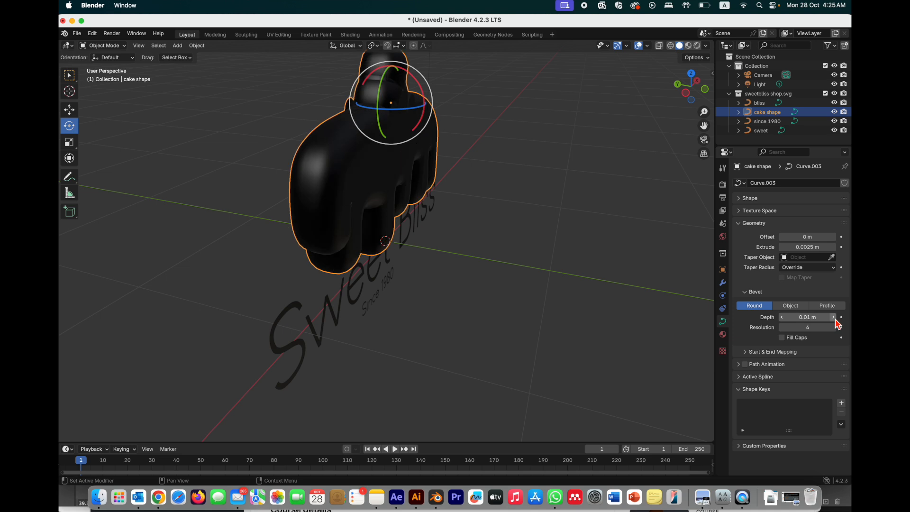
pyautogui.click(806, 319)
pyautogui.click(790, 318)
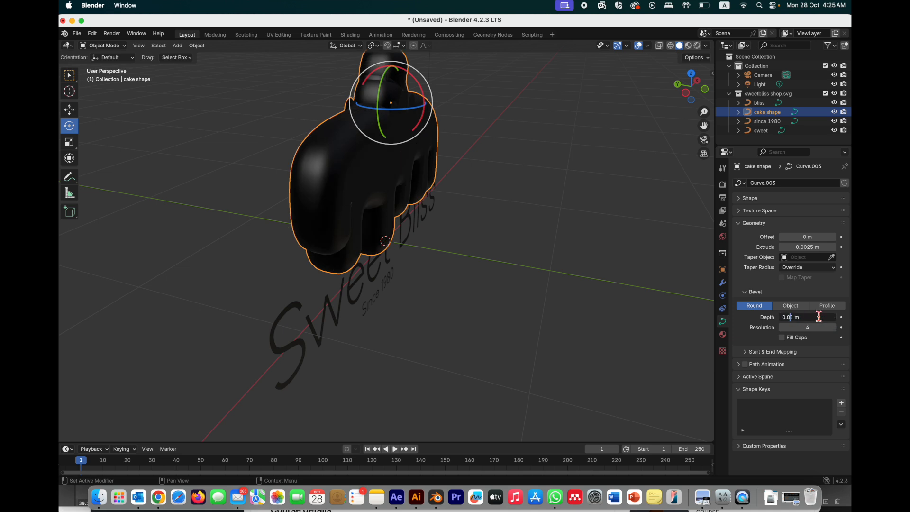
pyautogui.press('Return')
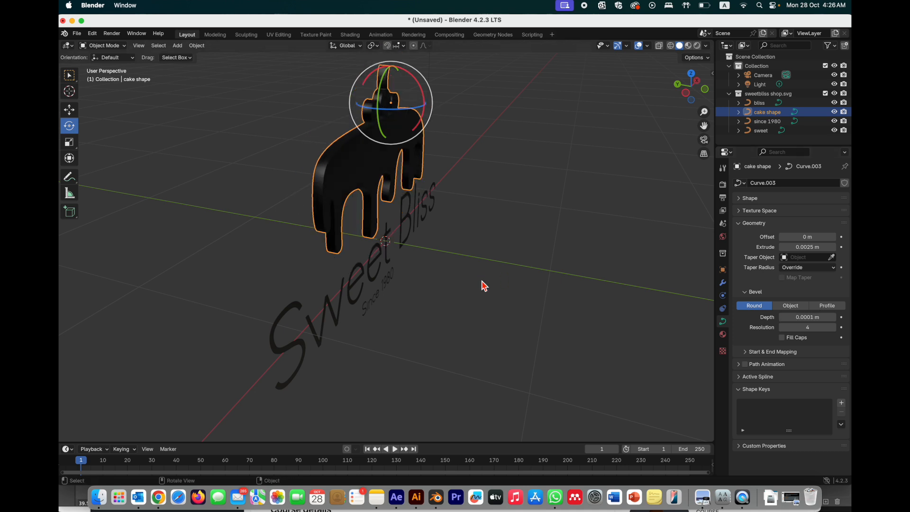
pyautogui.scroll(3, 480, 263)
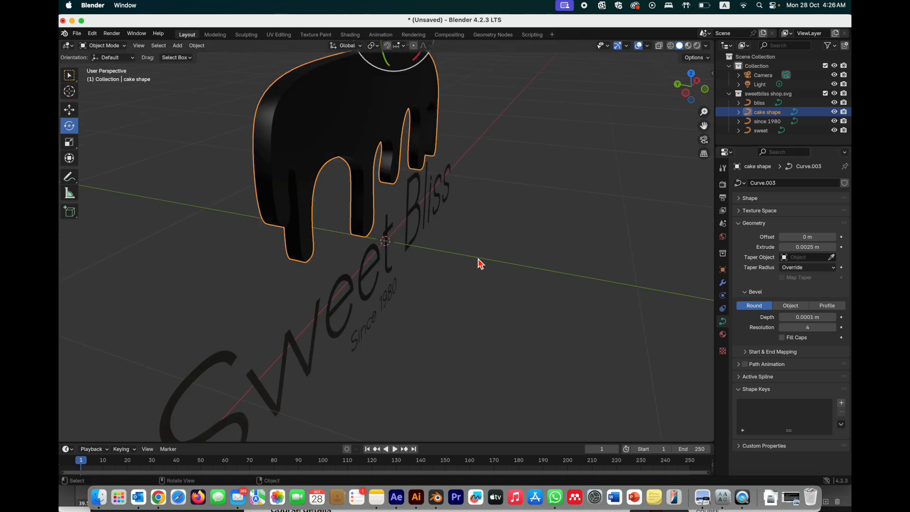
# Extrude the sweet text curve 0.0025 m and set its round bevel depth to 0.001 m.
pyautogui.click(759, 104)
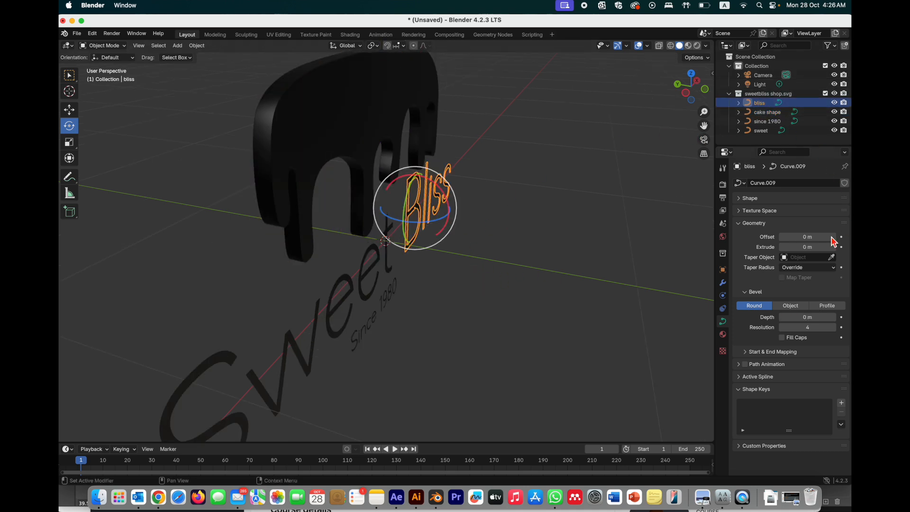
pyautogui.click(760, 131)
pyautogui.doubleClick(806, 246)
pyautogui.write('0.0025')
pyautogui.press('Return')
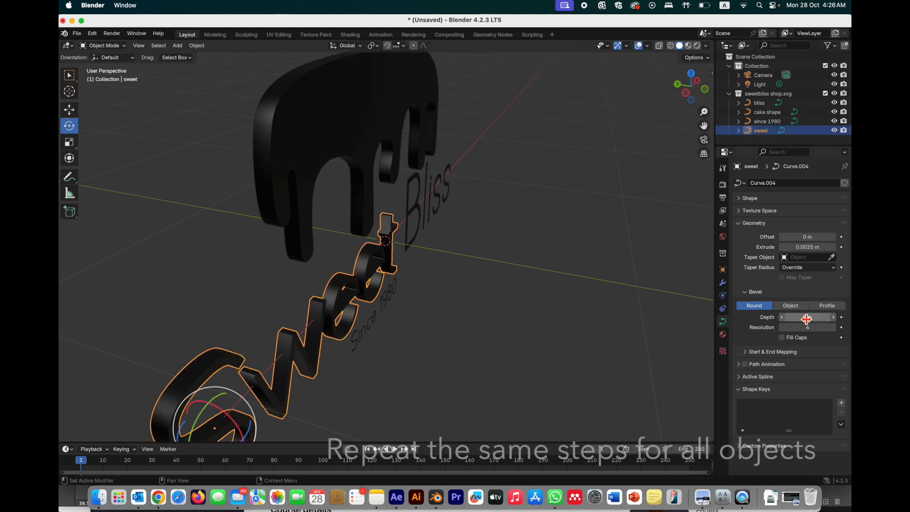
pyautogui.doubleClick(805, 317)
pyautogui.write('0.001')
pyautogui.press('Return')
pyautogui.scroll(3, 559, 344)
pyautogui.moveTo(704, 125); pyautogui.dragTo(710, 47)
pyautogui.moveTo(696, 87); pyautogui.dragTo(656, 87)
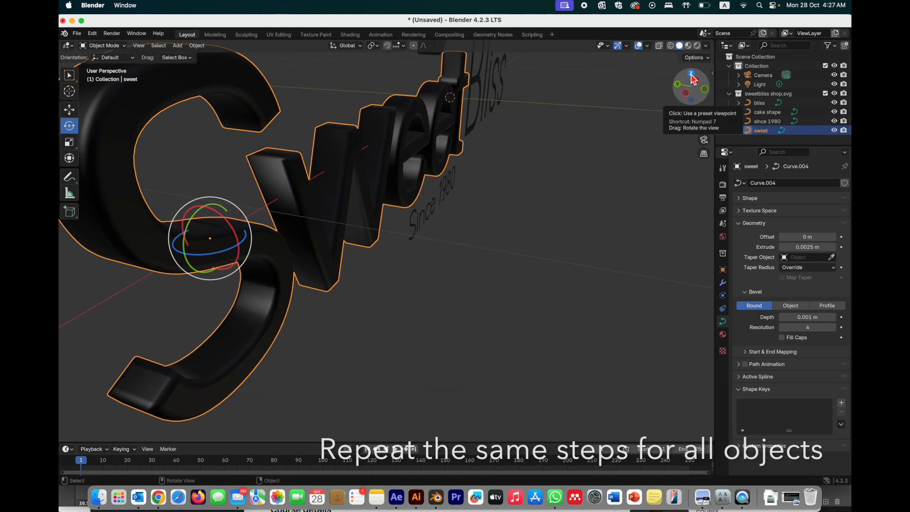
# Extrude the bliss text curve 0.0025 m and set its round bevel depth to 0.001 m.
pyautogui.moveTo(705, 126); pyautogui.dragTo(492, 166)
pyautogui.click(759, 103)
pyautogui.doubleClick(824, 248)
pyautogui.write('0.0025')
pyautogui.press('Return')
pyautogui.doubleClick(819, 319)
pyautogui.write('0.001')
pyautogui.press('Return')
# Extrude the since 1980 text curve 0.001 m and set its round bevel depth to 0.0005 m.
pyautogui.click(764, 121)
pyautogui.doubleClick(815, 249)
pyautogui.write('0.001')
pyautogui.press('Return')
pyautogui.doubleClick(816, 319)
pyautogui.write('0.001')
pyautogui.moveTo(701, 85); pyautogui.dragTo(709, 63)
pyautogui.scroll(-3, 615, 190)
pyautogui.moveTo(704, 126); pyautogui.dragTo(734, 219)
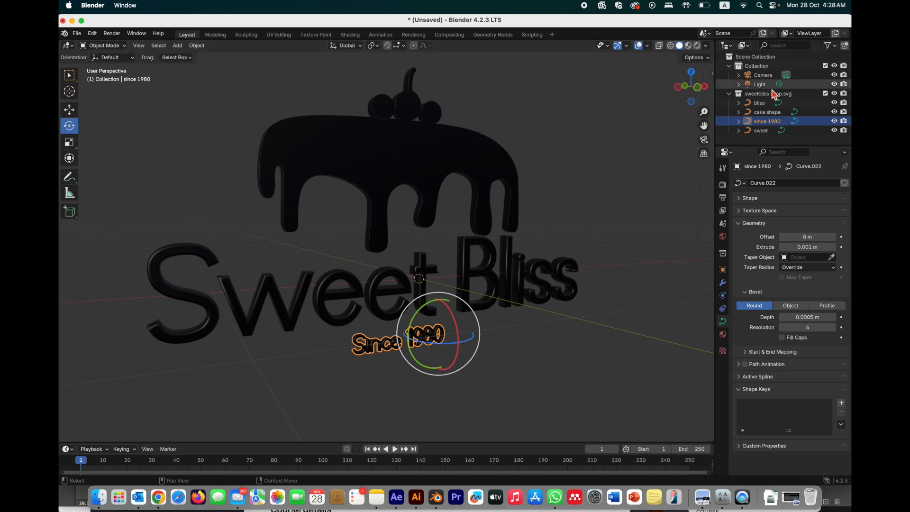
# Give the cake shape its own separate copy of the shared SVGMat material.
pyautogui.click(761, 114)
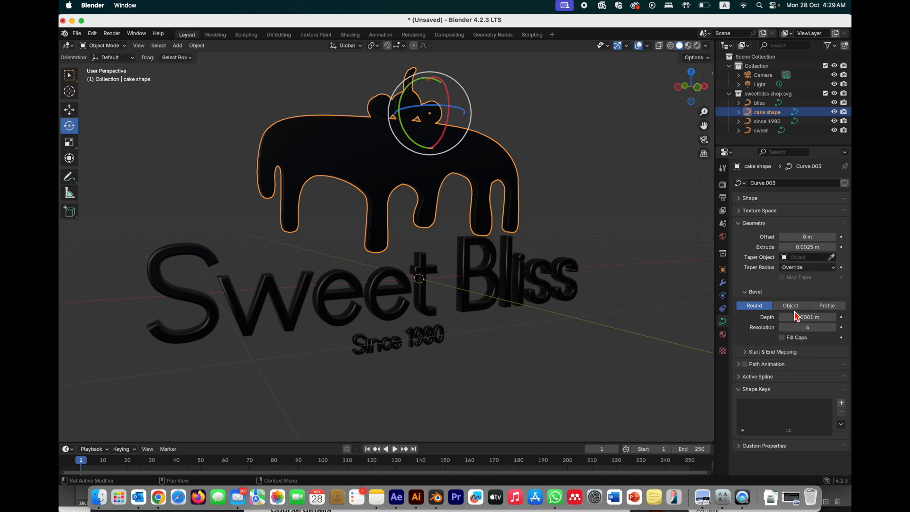
pyautogui.click(723, 335)
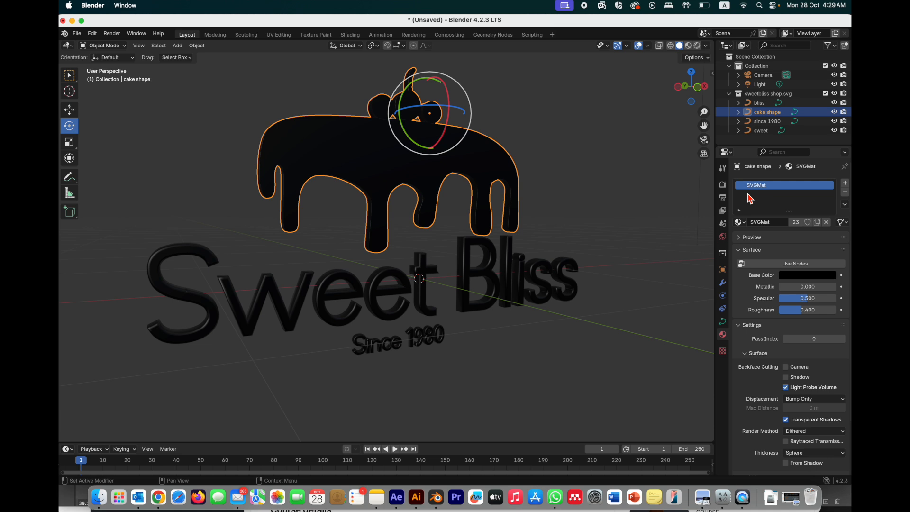
pyautogui.click(817, 221)
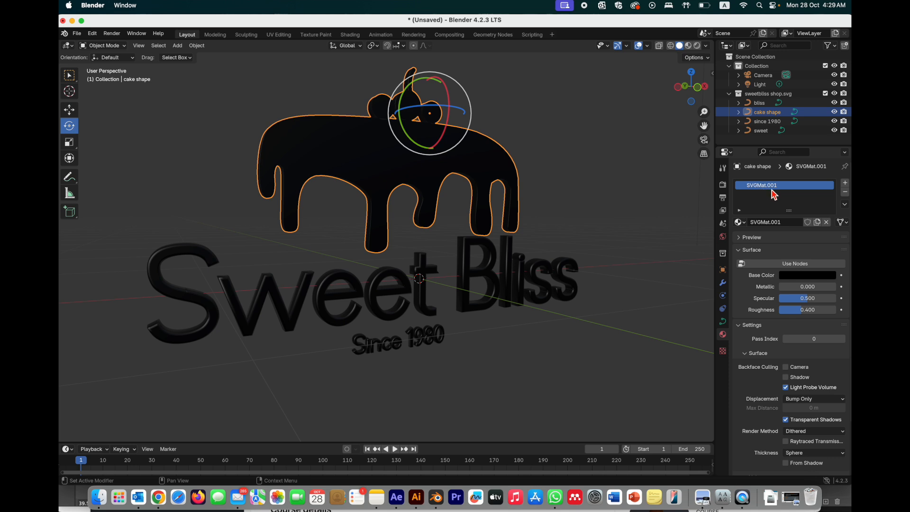
# Change the base color of the cake shape's material to a muted greyish purple.
pyautogui.click(809, 279)
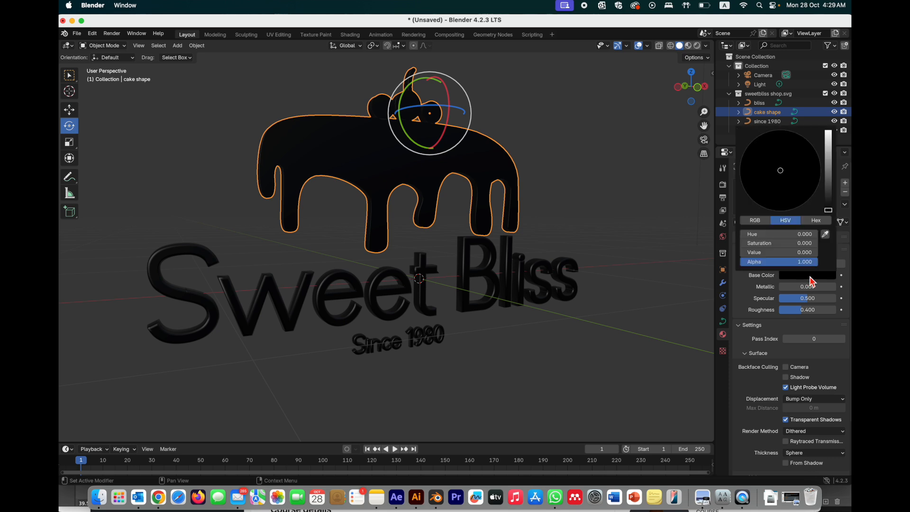
pyautogui.click(802, 276)
pyautogui.click(822, 221)
pyautogui.moveTo(828, 211)
pyautogui.mouseDown()
pyautogui.moveTo(828, 167)
pyautogui.moveTo(774, 175)
pyautogui.moveTo(784, 182)
pyautogui.moveTo(785, 168)
pyautogui.mouseUp()
pyautogui.click(788, 176)
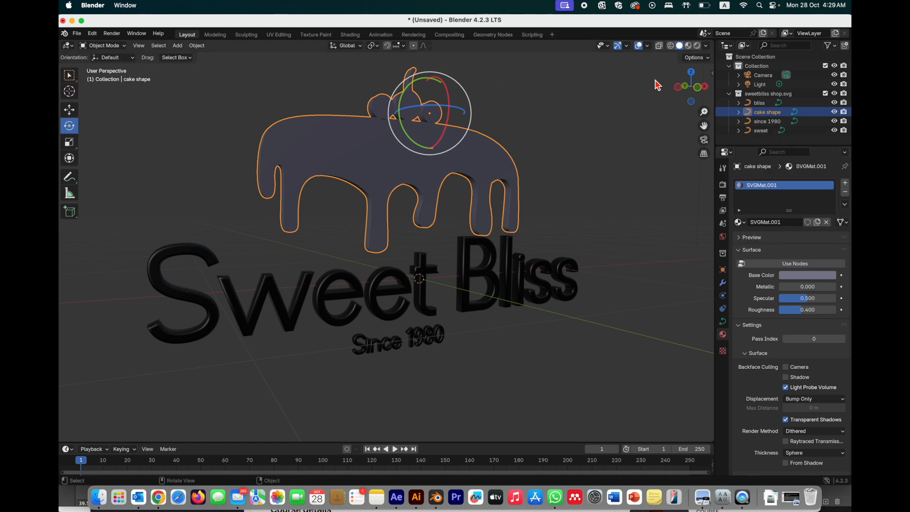
# Set the Metallic value of the cake shape's material to 0.452.
pyautogui.moveTo(692, 73)
pyautogui.mouseDown()
pyautogui.moveTo(682, 100)
pyautogui.moveTo(615, 107)
pyautogui.moveTo(729, 106)
pyautogui.moveTo(689, 109)
pyautogui.moveTo(694, 87)
pyautogui.mouseUp()
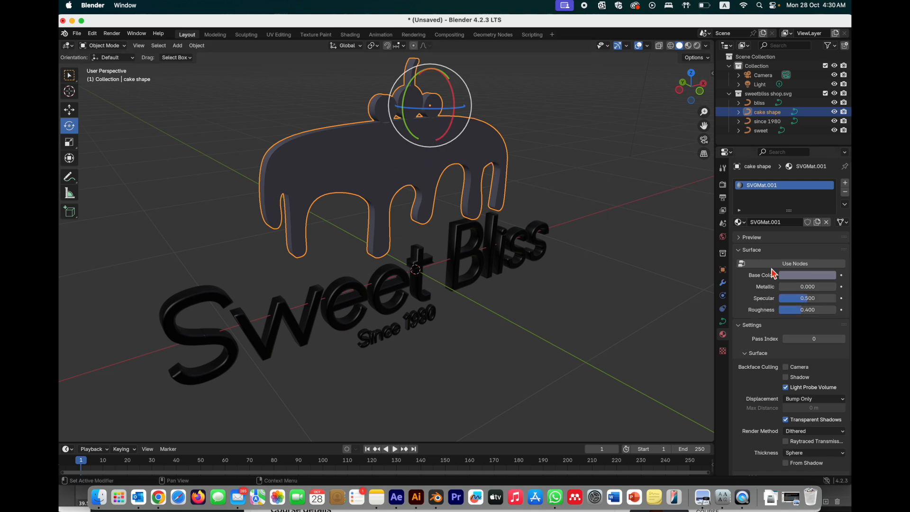
pyautogui.click(798, 287)
pyautogui.press('Return')
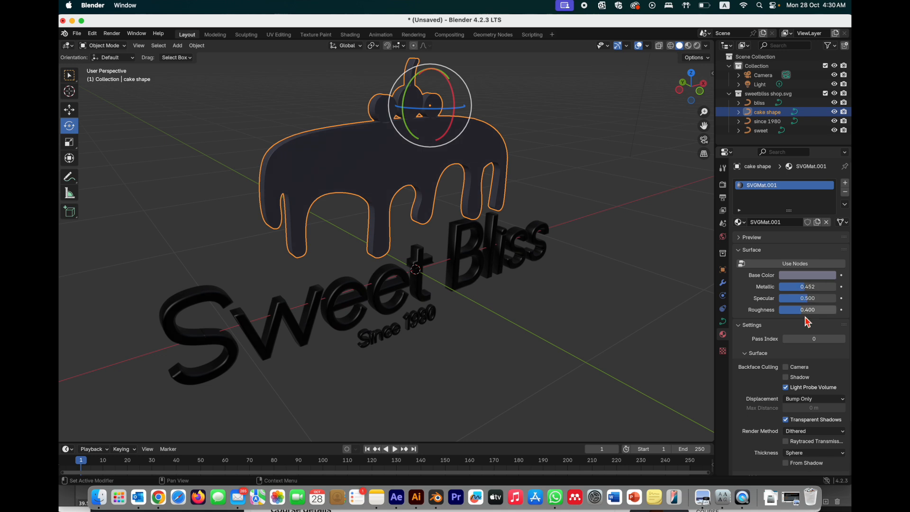
# Set the Roughness of the cake shape's material to 0.186.
pyautogui.moveTo(805, 313); pyautogui.dragTo(805, 312)
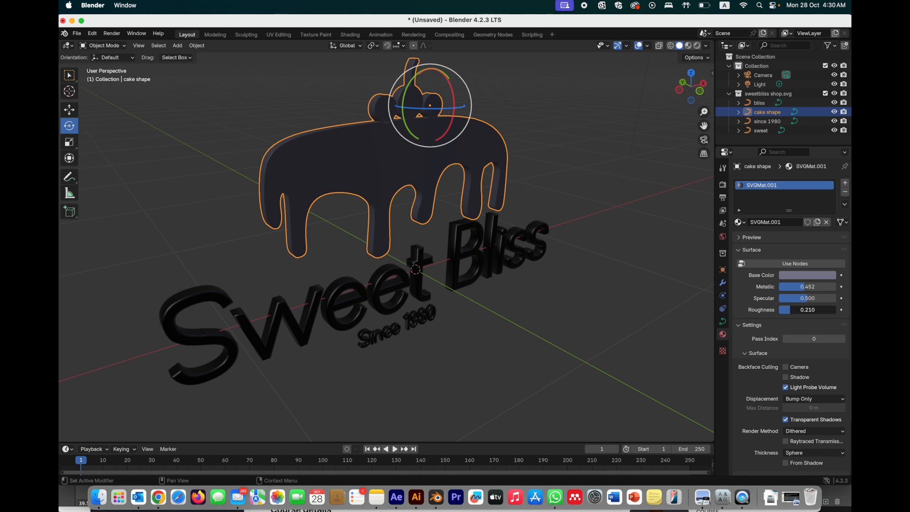
pyautogui.moveTo(807, 310); pyautogui.dragTo(804, 309)
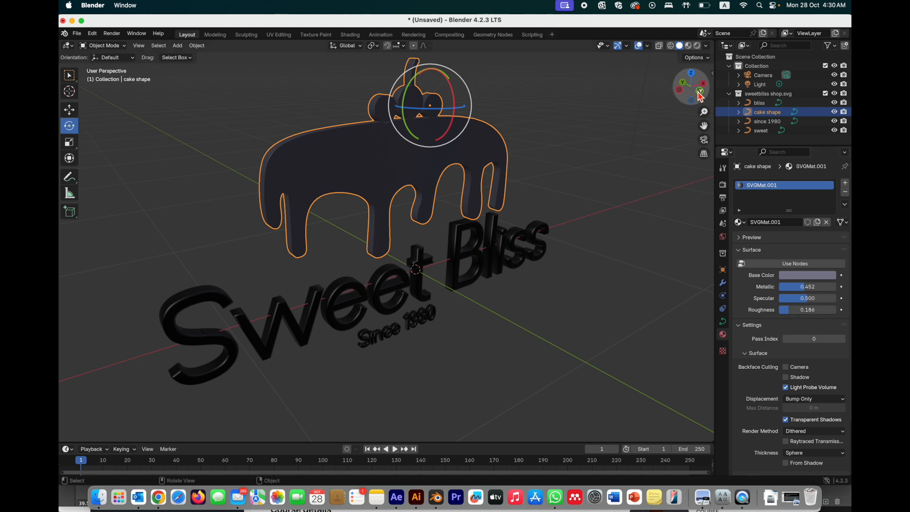
pyautogui.moveTo(692, 78); pyautogui.dragTo(624, 135)
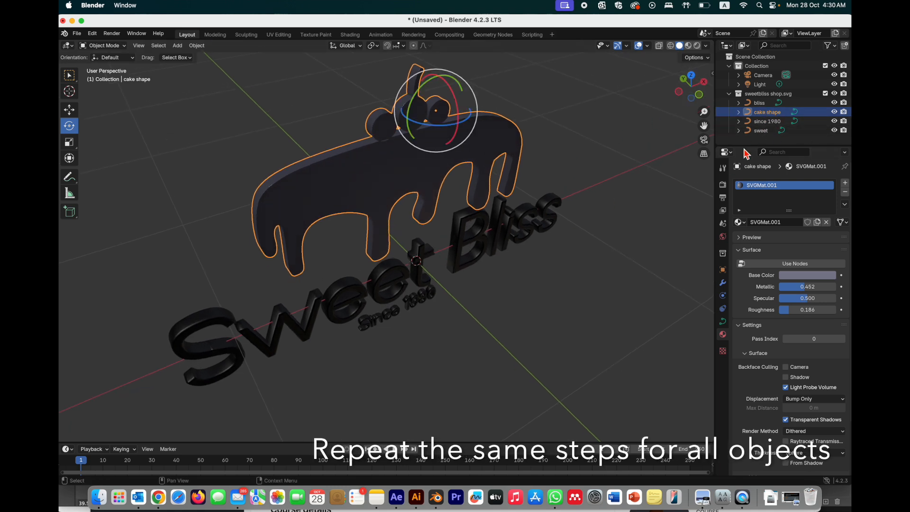
# Set the Roughness of the SVGMat material shared by the sweet, bliss and since 1980 text curves to 0.150.
pyautogui.click(760, 130)
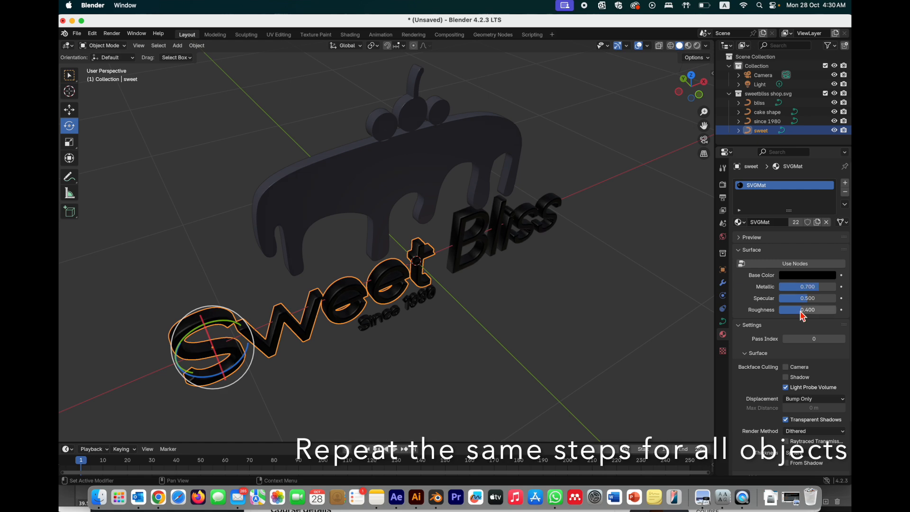
pyautogui.click(759, 103)
pyautogui.click(771, 121)
pyautogui.moveTo(689, 87); pyautogui.dragTo(697, 63)
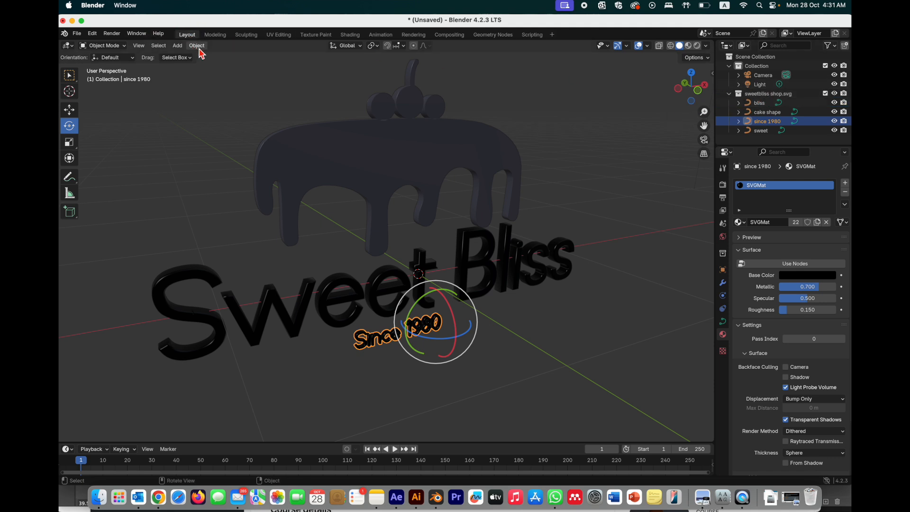
# Switch the 3D viewport to Quad View with top, front, right and perspective views.
pyautogui.click(139, 45)
pyautogui.moveTo(210, 256)
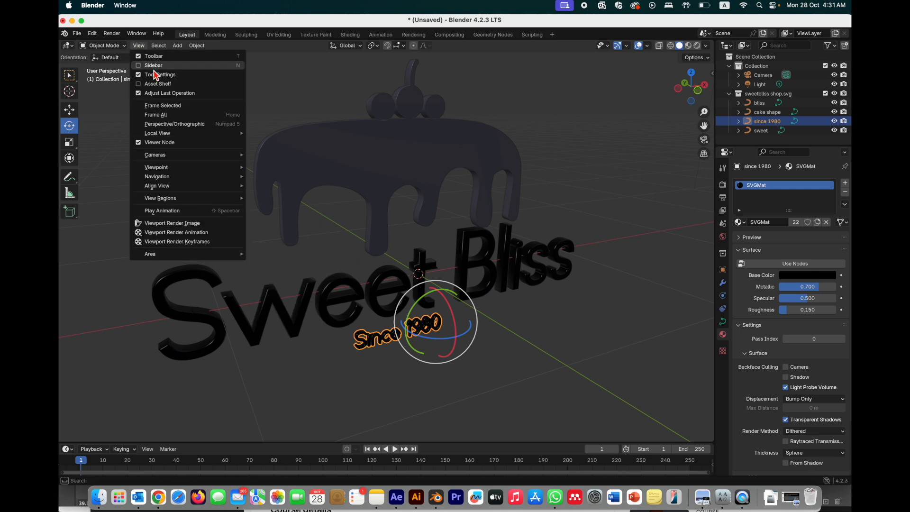
pyautogui.moveTo(163, 254)
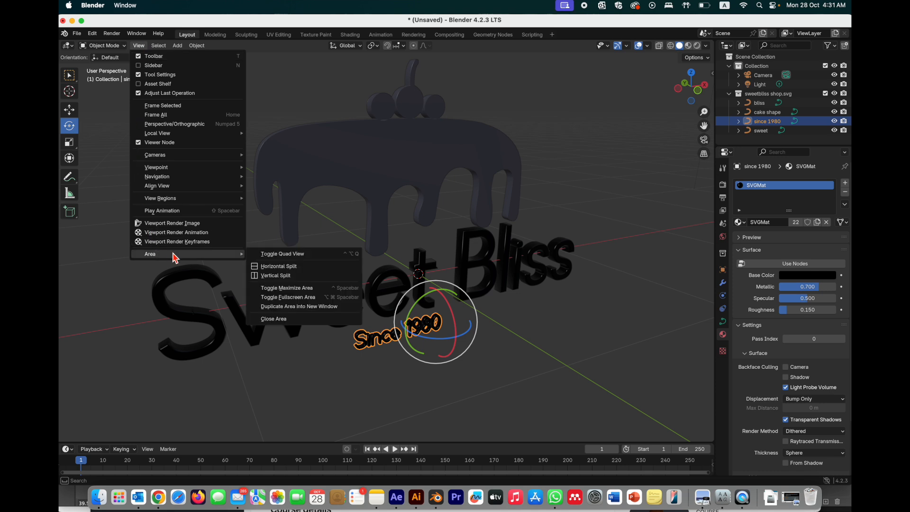
pyautogui.click(284, 255)
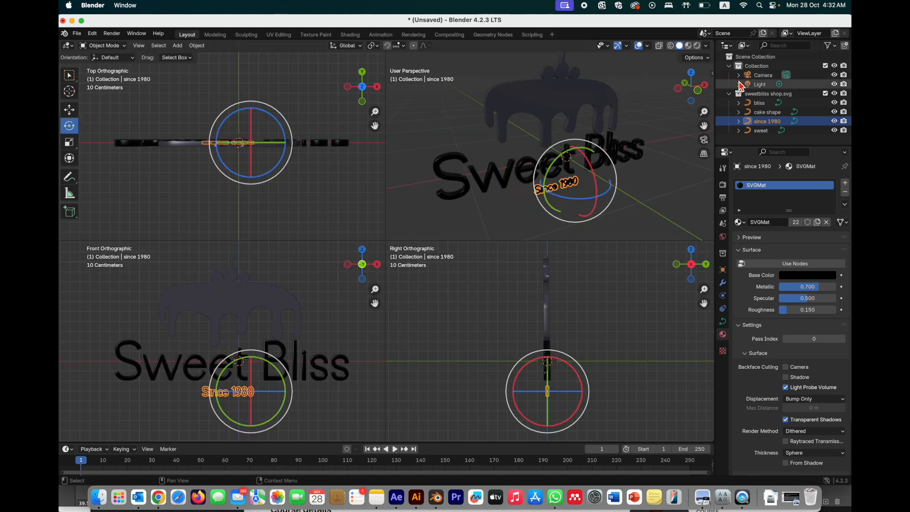
# Move the light closer to the logo, to about X 2.06 m, Y 0.51 m, Z 3.08 m.
pyautogui.click(755, 86)
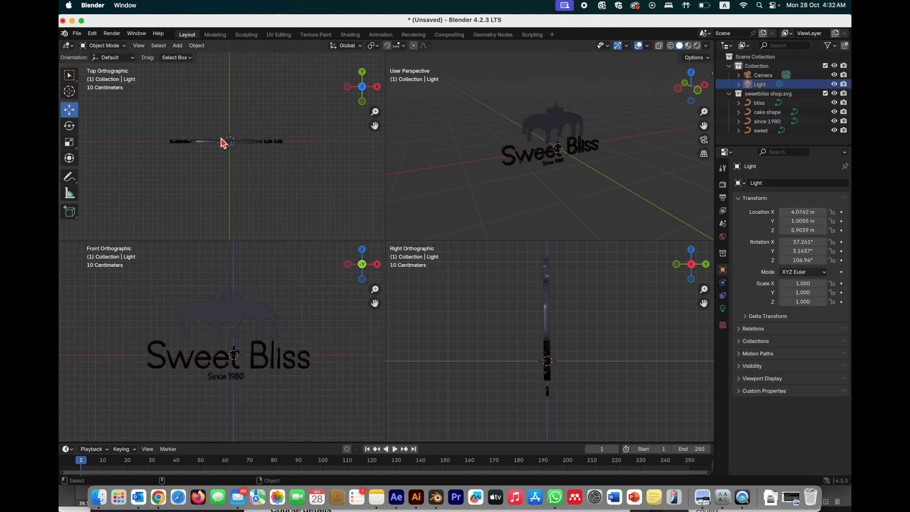
pyautogui.scroll(-4, 222, 139)
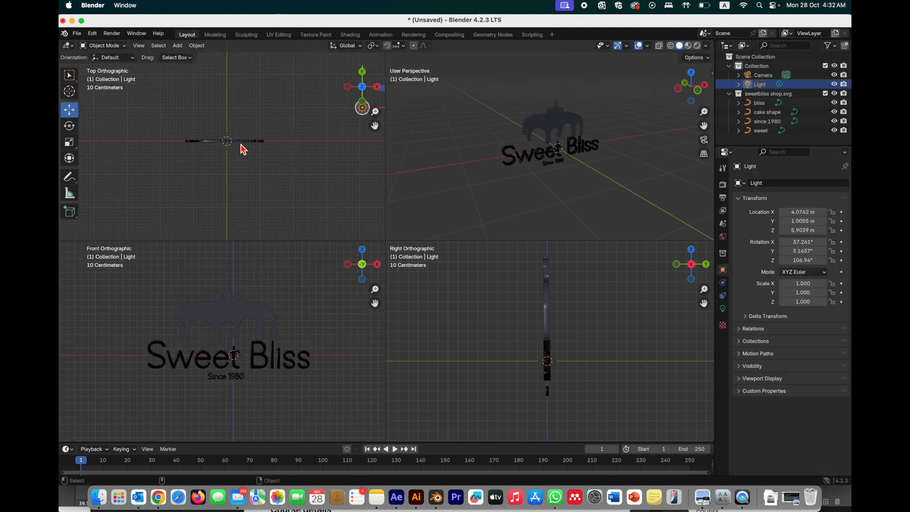
pyautogui.scroll(-4, 268, 339)
pyautogui.scroll(-5, 545, 340)
pyautogui.scroll(-2, 553, 337)
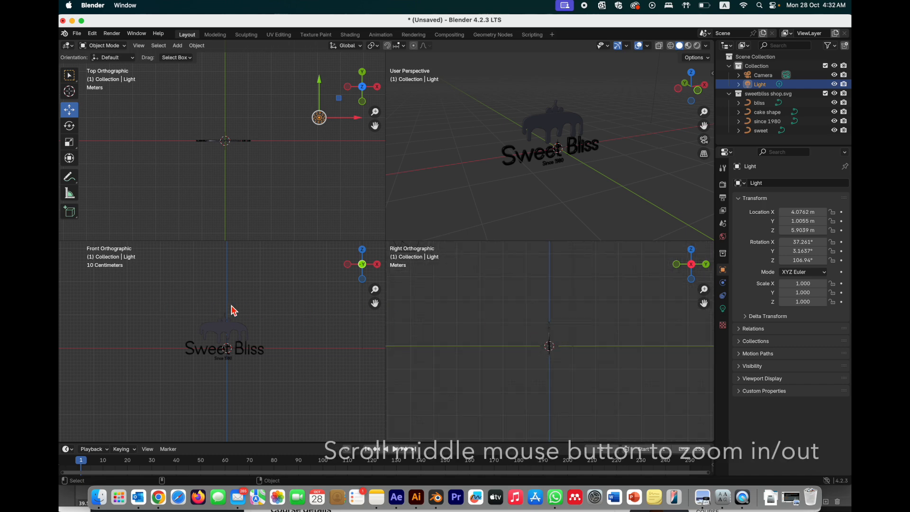
pyautogui.scroll(-3, 250, 310)
pyautogui.scroll(1, 250, 310)
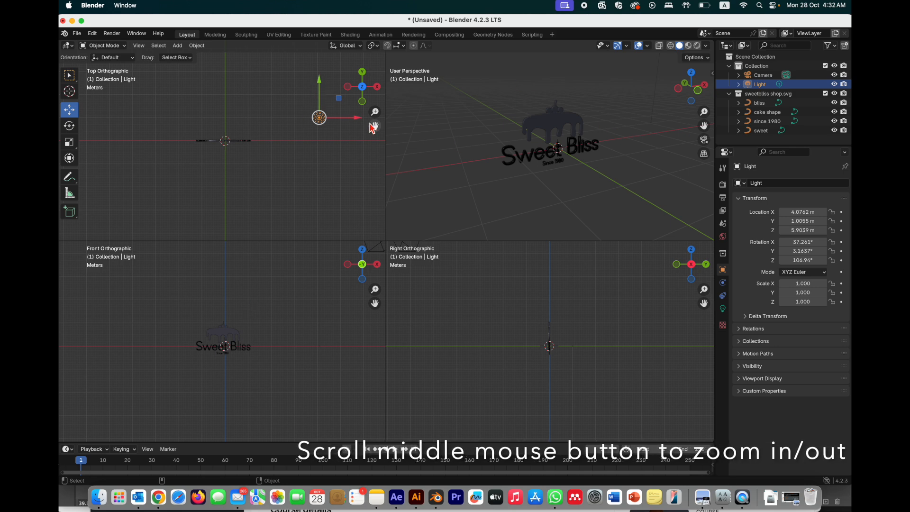
pyautogui.moveTo(358, 118); pyautogui.dragTo(315, 120)
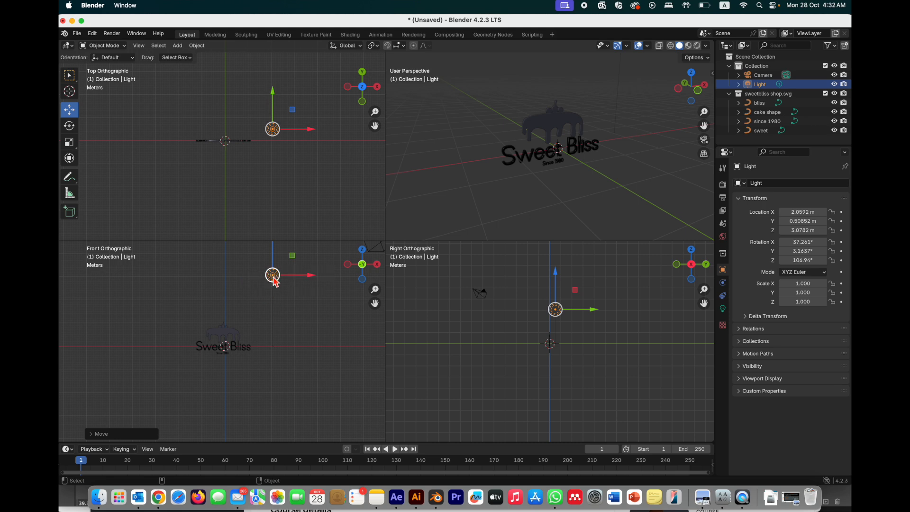
# Give the point light a warm cream color, hex FFE2BF, keeping its power at 1000 W.
pyautogui.click(723, 308)
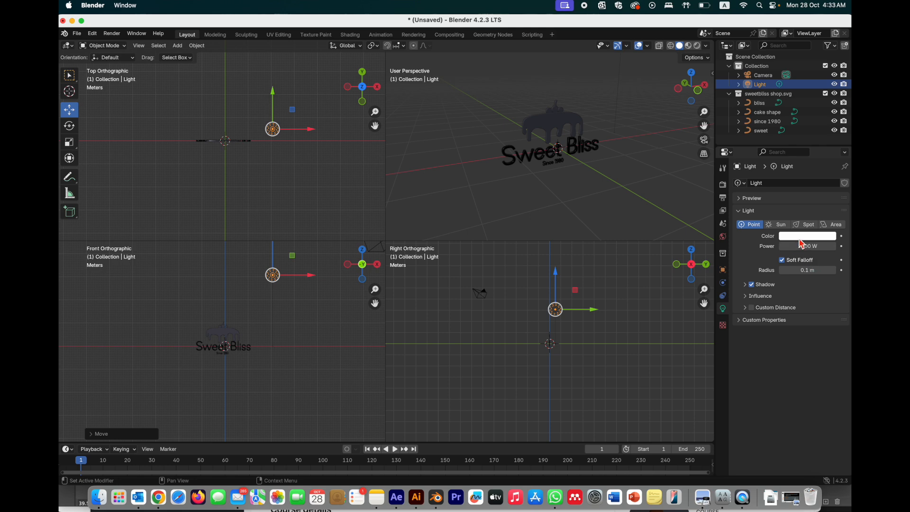
pyautogui.click(814, 237)
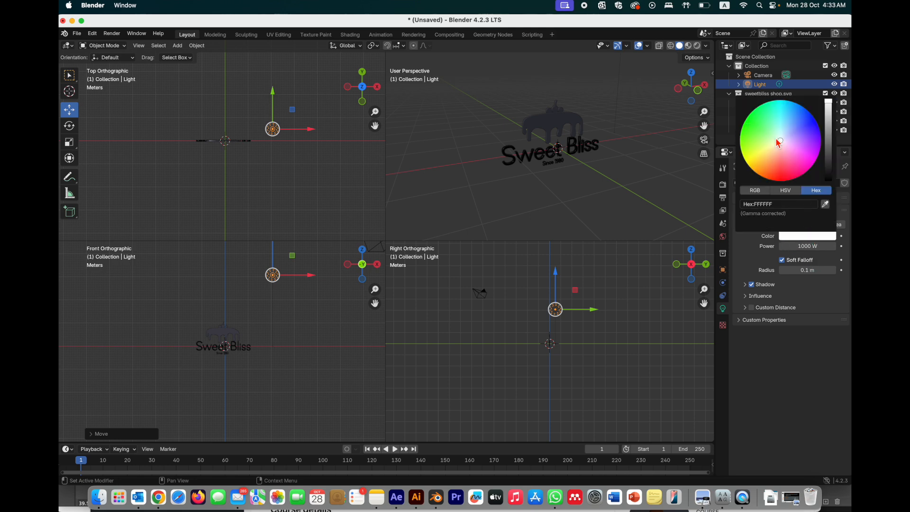
pyautogui.click(767, 147)
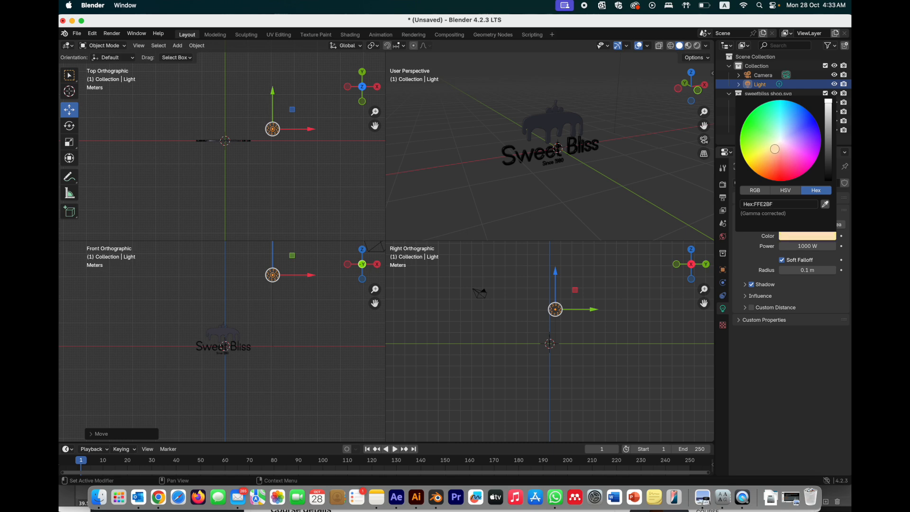
pyautogui.click(795, 247)
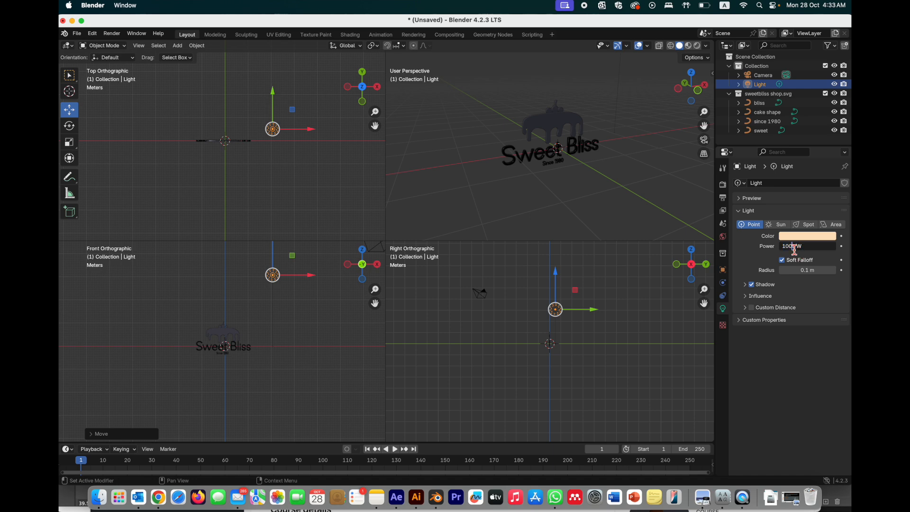
pyautogui.click(757, 262)
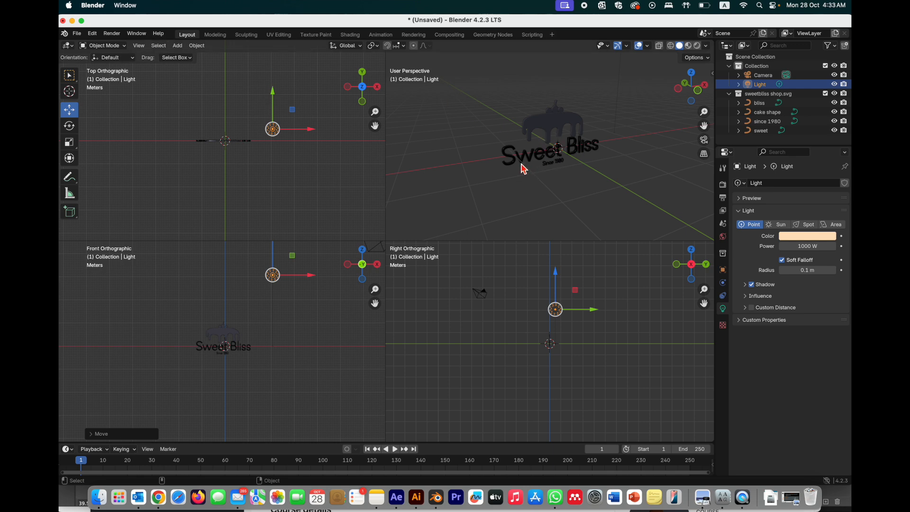
# Render a test image to check the logo's lighting and framing, and close the result.
pyautogui.click(112, 35)
pyautogui.click(122, 44)
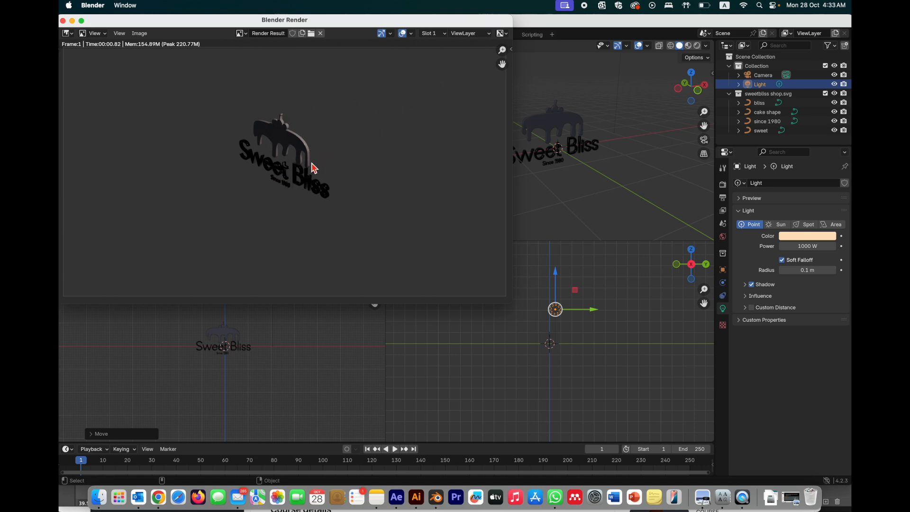
pyautogui.click(63, 21)
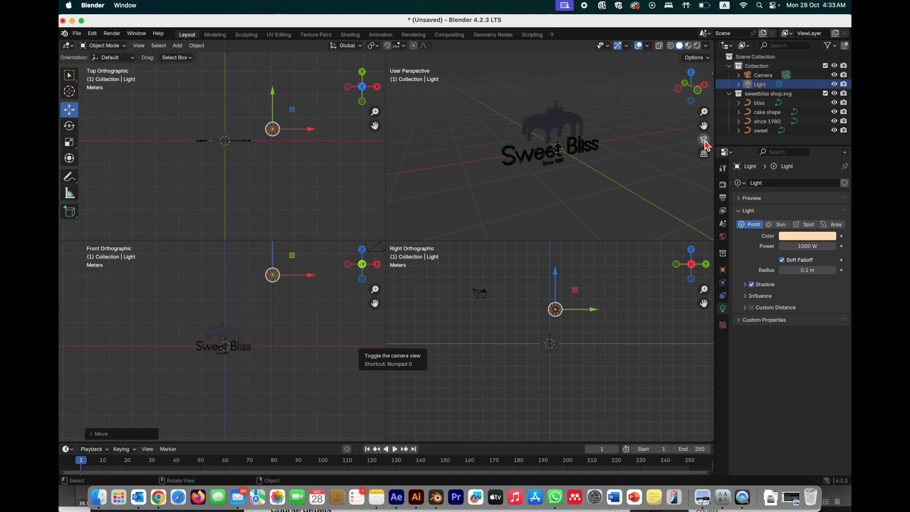
# Look through the camera, and move and rotate it to face the logo from the front.
pyautogui.click(704, 140)
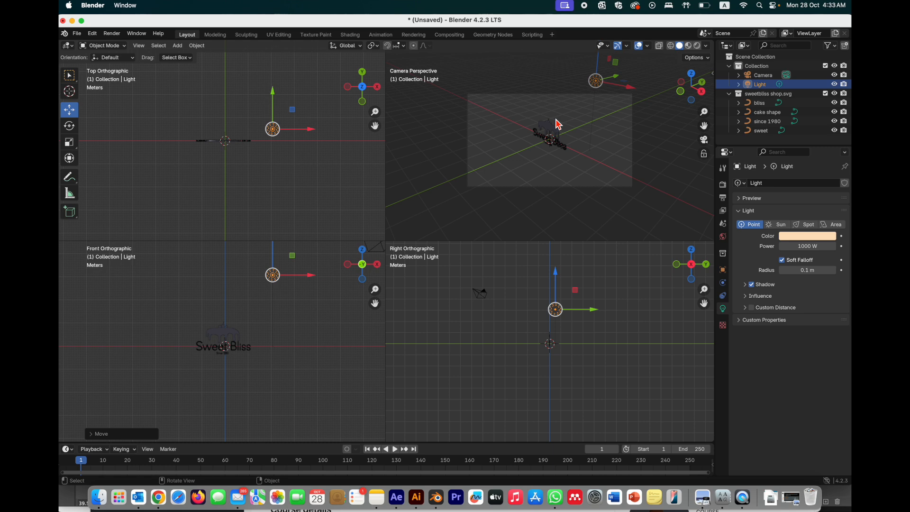
pyautogui.click(761, 76)
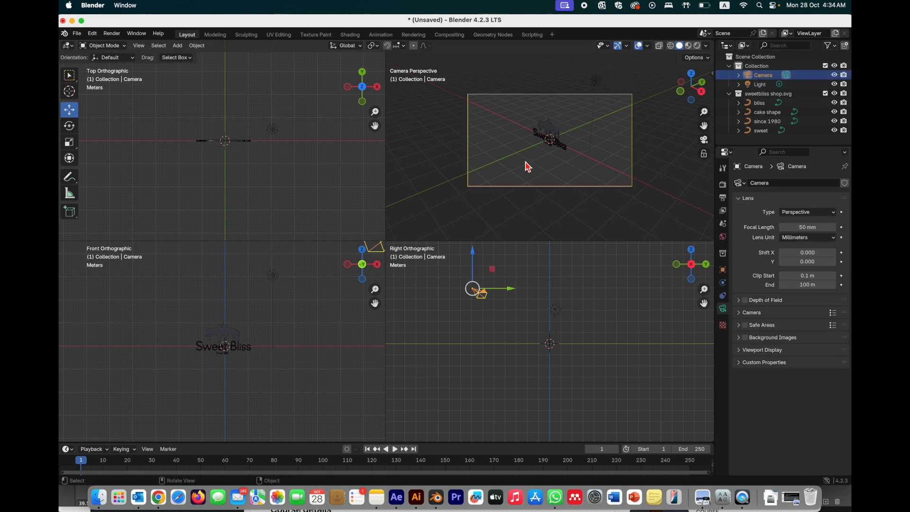
pyautogui.scroll(-4, 312, 331)
pyautogui.scroll(-4, 249, 161)
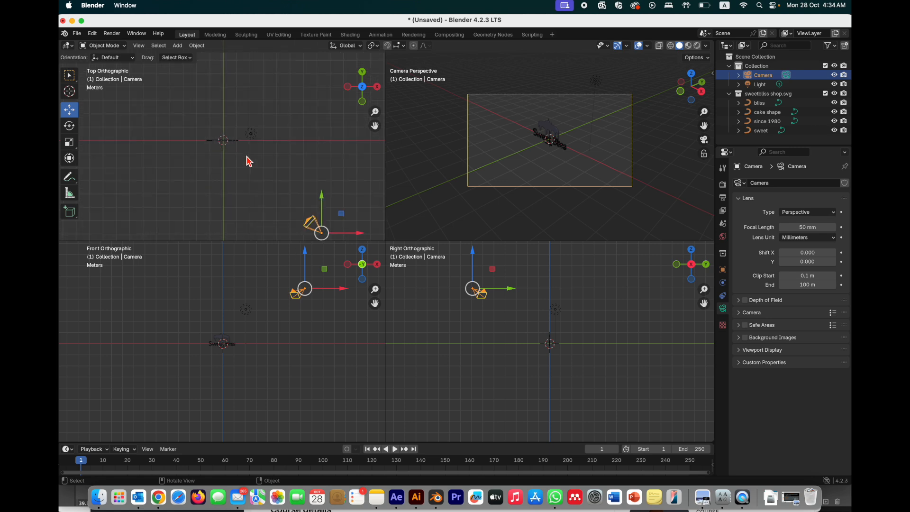
pyautogui.moveTo(330, 209); pyautogui.dragTo(268, 205)
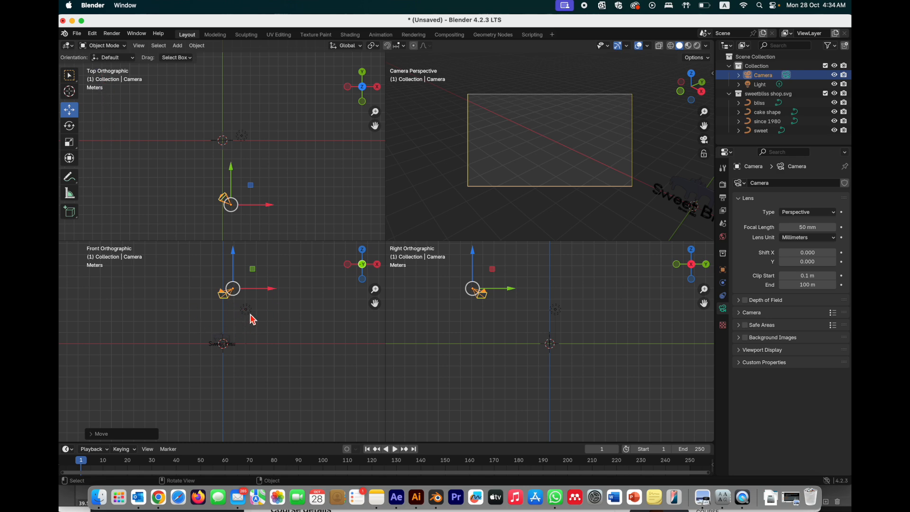
pyautogui.click(69, 126)
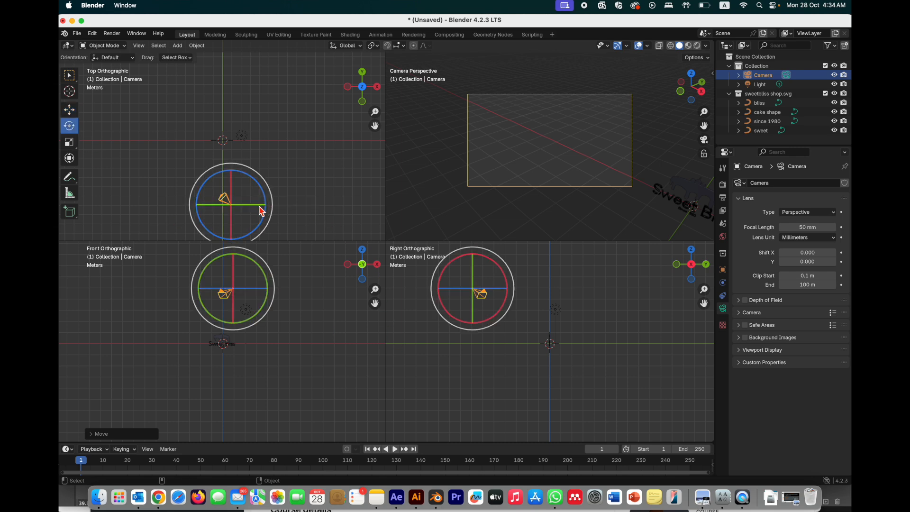
pyautogui.moveTo(261, 203); pyautogui.dragTo(247, 203)
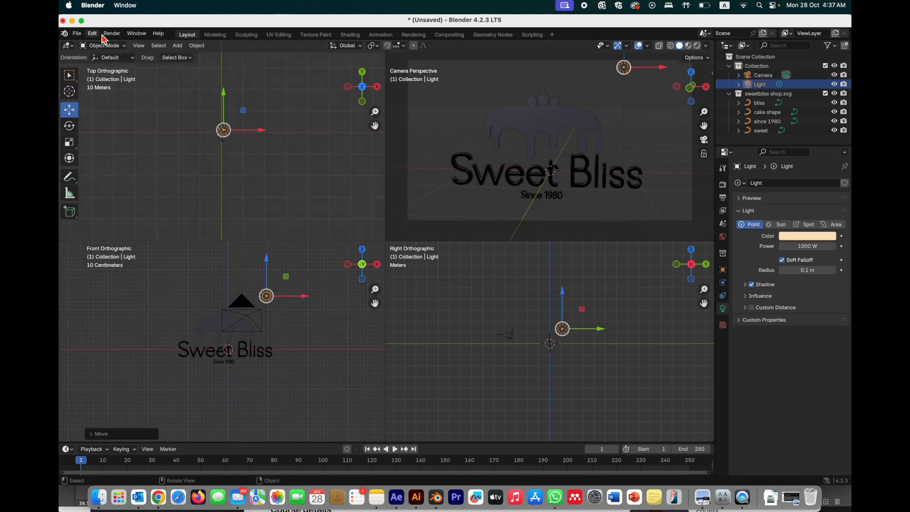
# Render the scene again from the adjusted camera position.
pyautogui.click(110, 34)
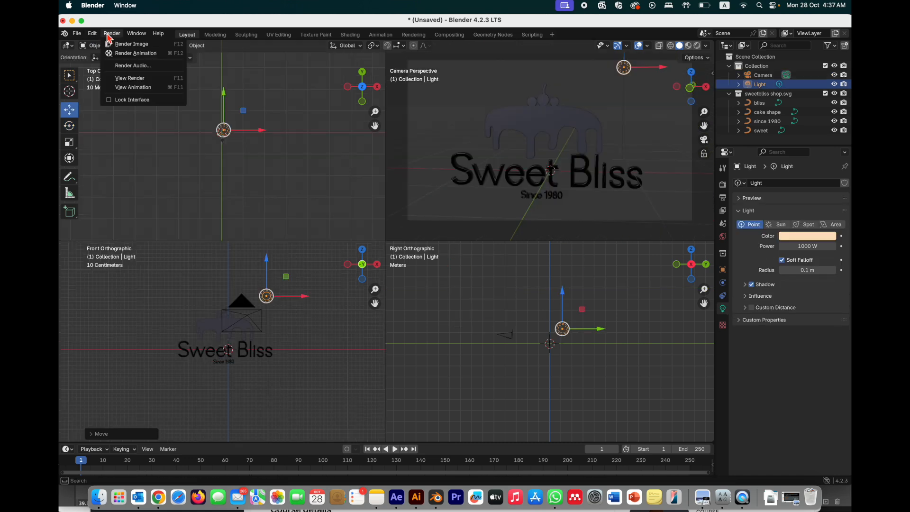
pyautogui.click(131, 44)
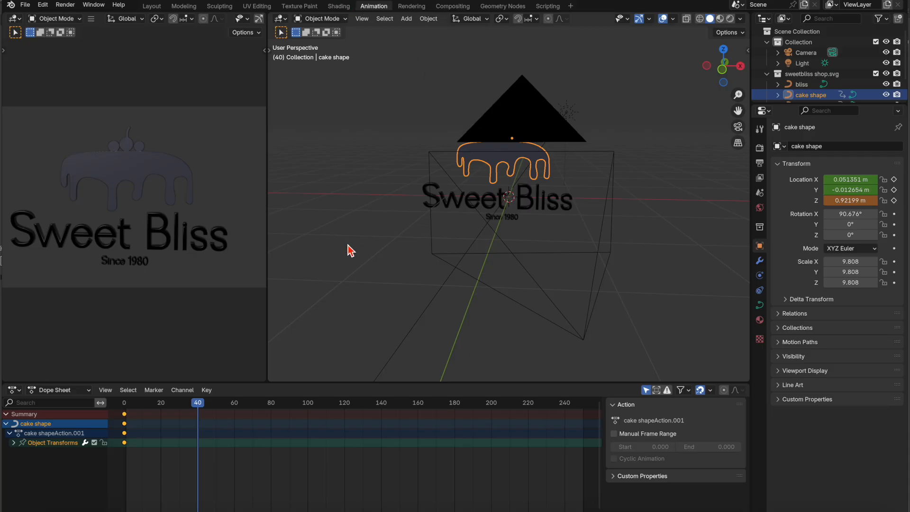
# Remove the cake shape's existing transform keyframes at frame 0 in the Dope Sheet.
pyautogui.click(149, 465)
pyautogui.moveTo(154, 468)
pyautogui.mouseDown()
pyautogui.moveTo(126, 453)
pyautogui.moveTo(113, 405)
pyautogui.mouseUp()
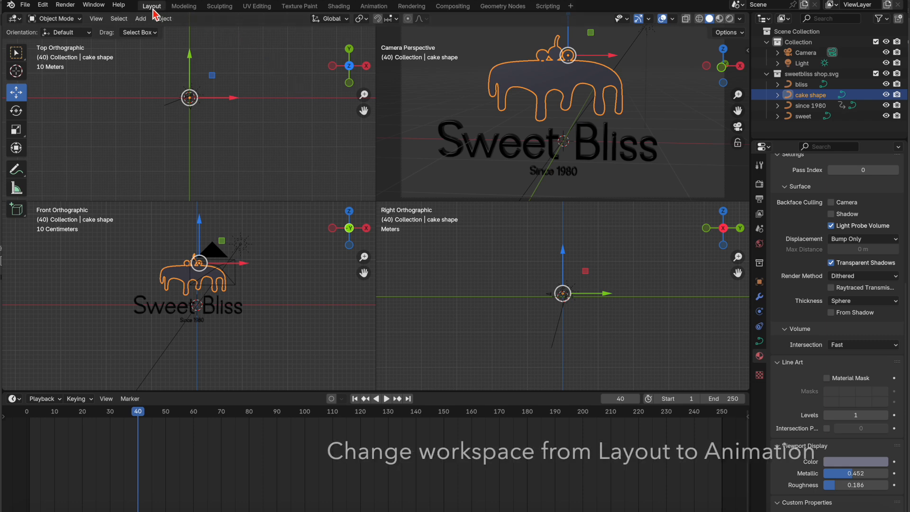
# Switch from the Layout to the Animation workspace and widen the camera preview beside the main viewport.
pyautogui.click(373, 6)
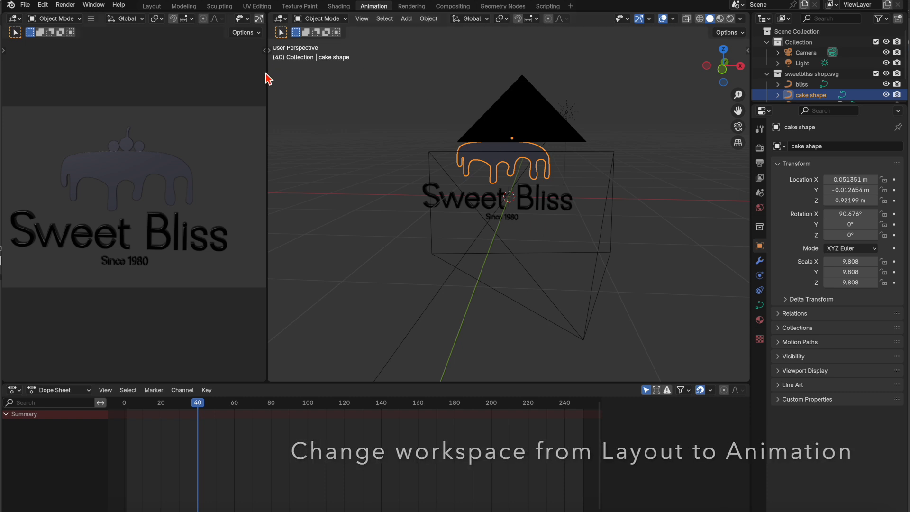
pyautogui.moveTo(267, 79); pyautogui.dragTo(315, 81)
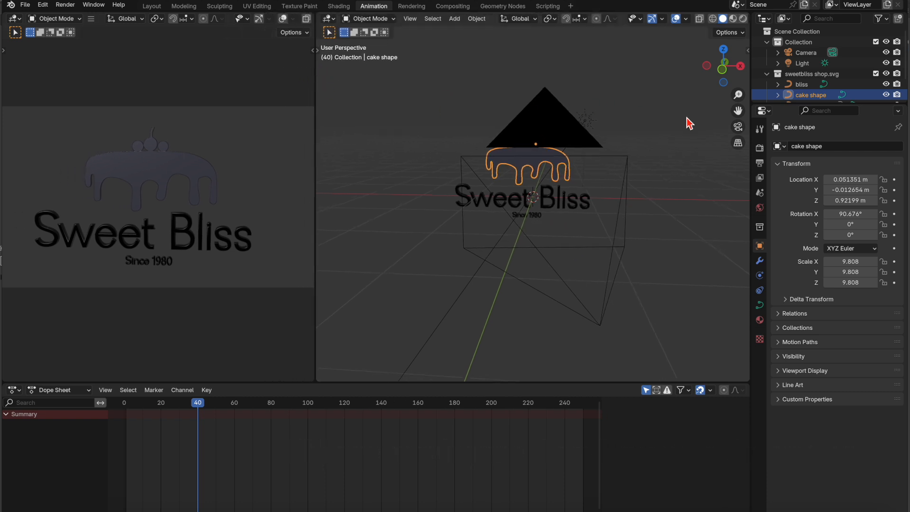
pyautogui.click(735, 127)
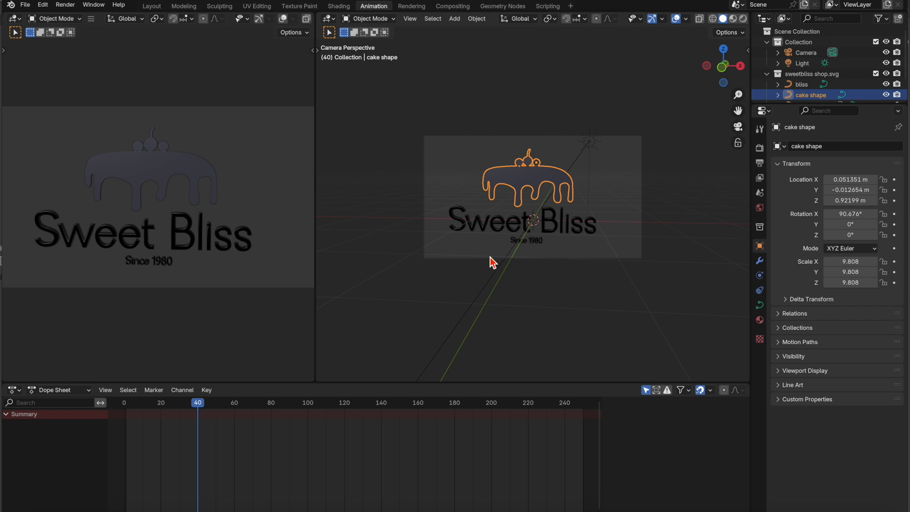
pyautogui.click(738, 128)
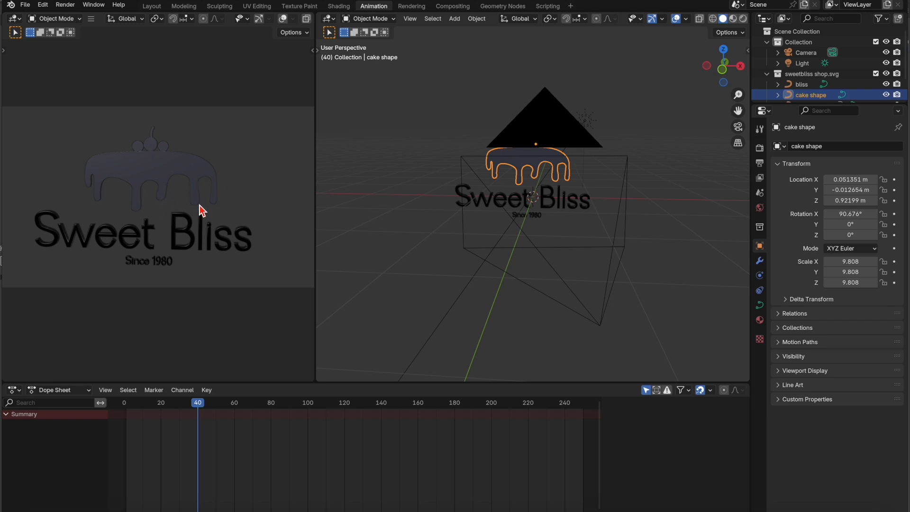
# Go to frame 0 and insert a transform keyframe for the cake shape raised above the camera frame at Z 2.2119 m.
pyautogui.moveTo(199, 408); pyautogui.dragTo(122, 408)
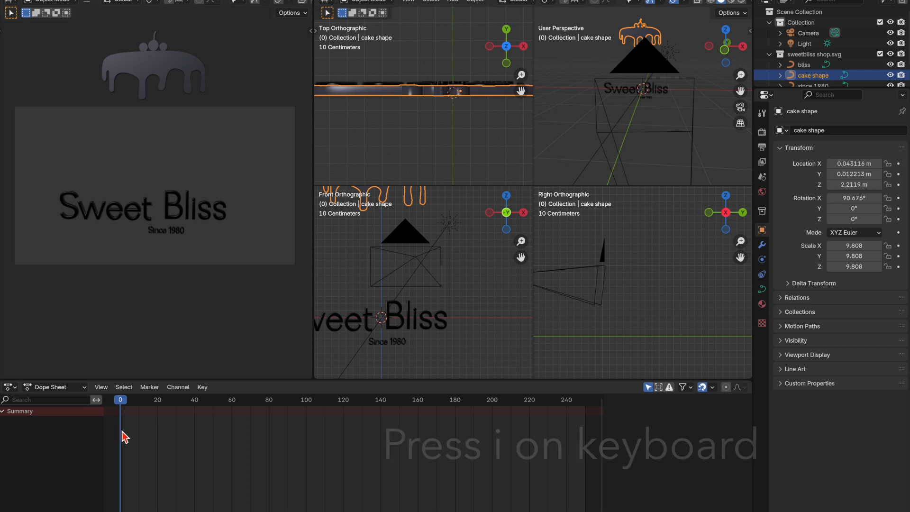
pyautogui.press('i')
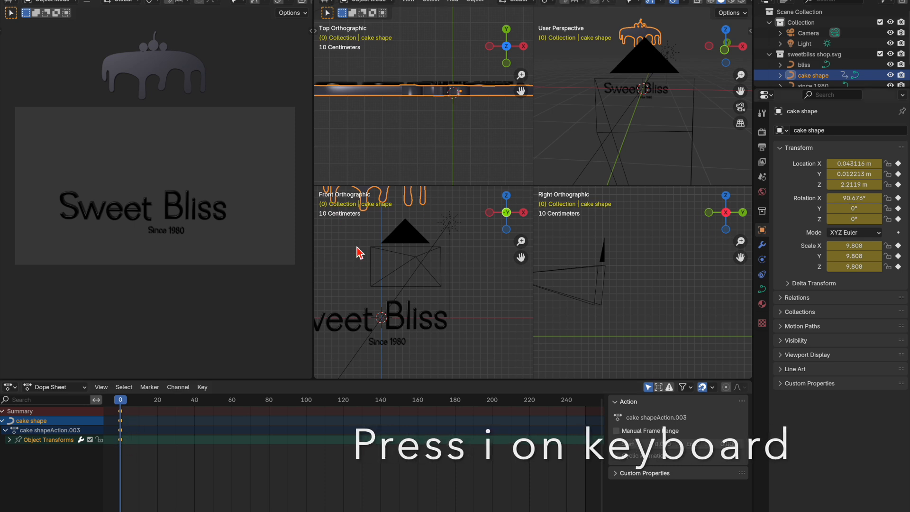
# At frame 0, move the sweet, bliss and since 1980 texts outside the camera view and insert transform keyframes, with since 1980 at Z -1.1339 m.
pyautogui.click(351, 323)
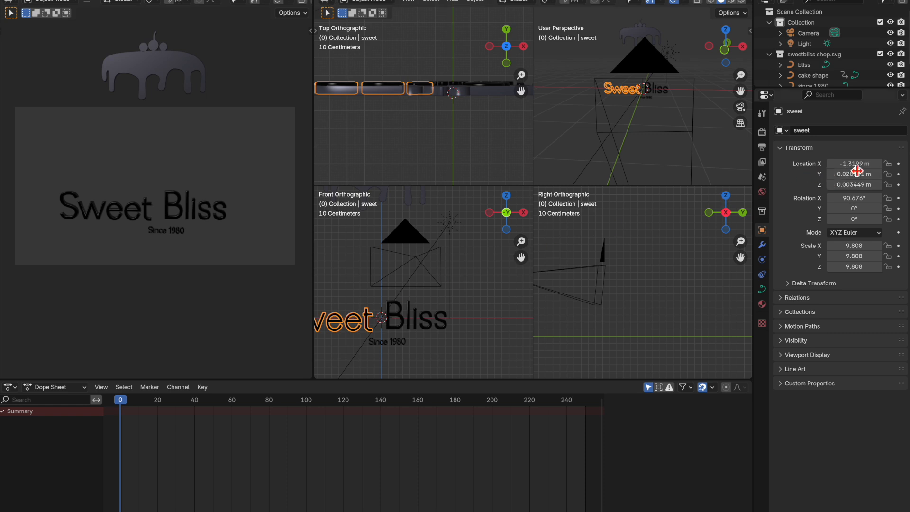
pyautogui.moveTo(858, 168); pyautogui.dragTo(836, 185)
pyautogui.press('i')
pyautogui.click(421, 319)
pyautogui.click(397, 341)
pyautogui.press('i')
# Go to frame 100, move the logo parts back into the camera view and keyframe them, with since 1980 at Z -0.31391 m.
pyautogui.moveTo(120, 400); pyautogui.dragTo(306, 408)
pyautogui.moveTo(859, 185)
pyautogui.mouseDown()
pyautogui.moveTo(833, 186)
pyautogui.moveTo(865, 163)
pyautogui.moveTo(838, 163)
pyautogui.moveTo(862, 184)
pyautogui.mouseUp()
pyautogui.scroll(-5, 422, 282)
pyautogui.click(326, 297)
pyautogui.click(491, 296)
pyautogui.click(408, 333)
pyautogui.press('i')
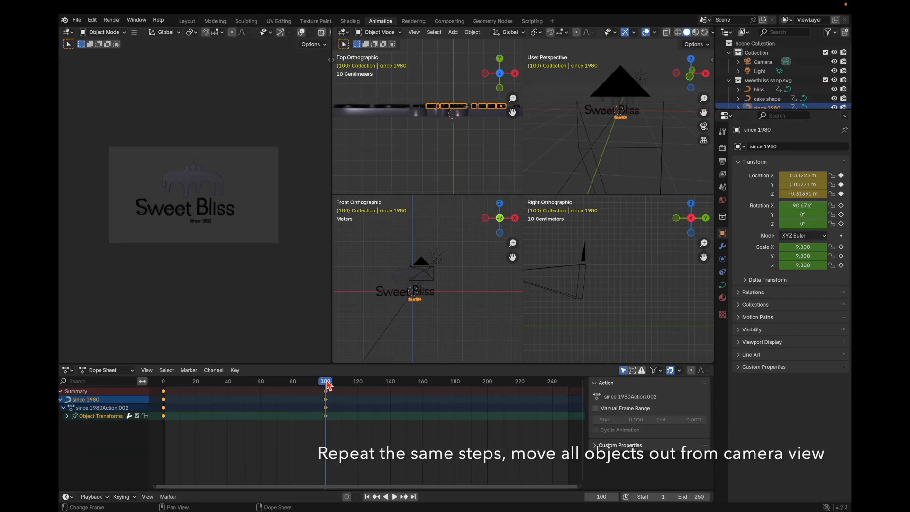
# Return to frame 0 and play the logo animation to preview the parts moving into the camera view.
pyautogui.moveTo(327, 380); pyautogui.dragTo(163, 385)
pyautogui.press('space')
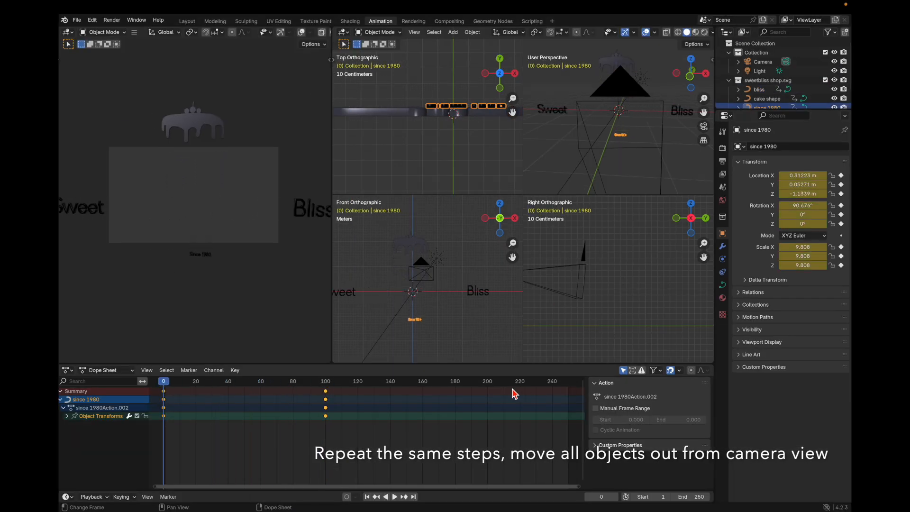
pyautogui.press('F3')
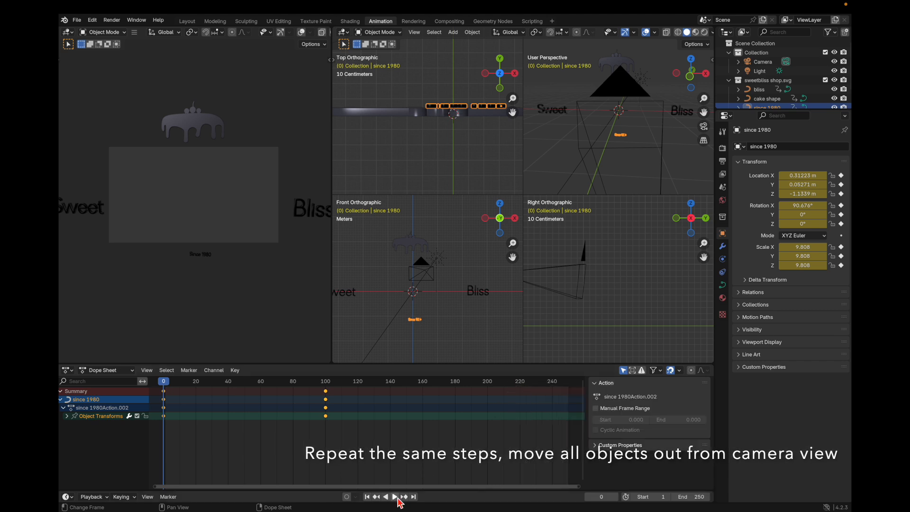
pyautogui.click(395, 496)
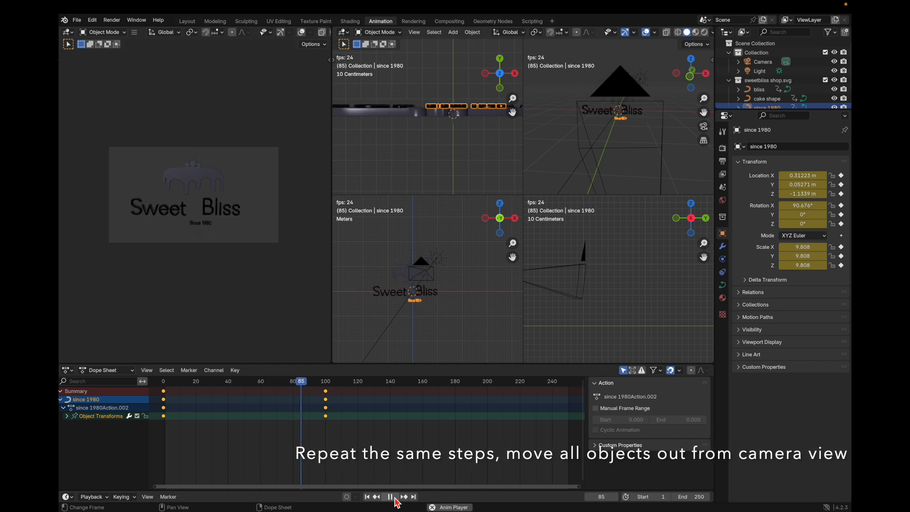
pyautogui.click(394, 497)
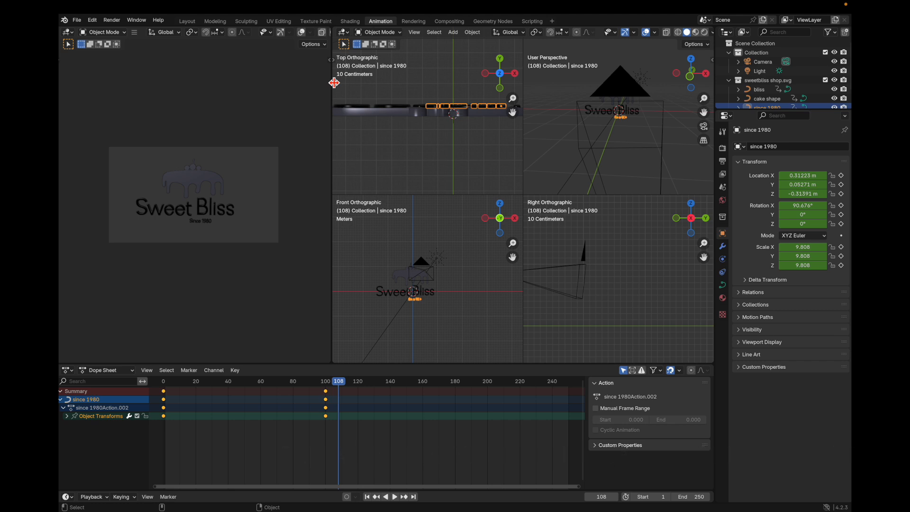
# Switch to the Layout workspace and set the render output folder to 3D Logo Blender inside Documents, CMV 2003, Project 3.
pyautogui.click(187, 22)
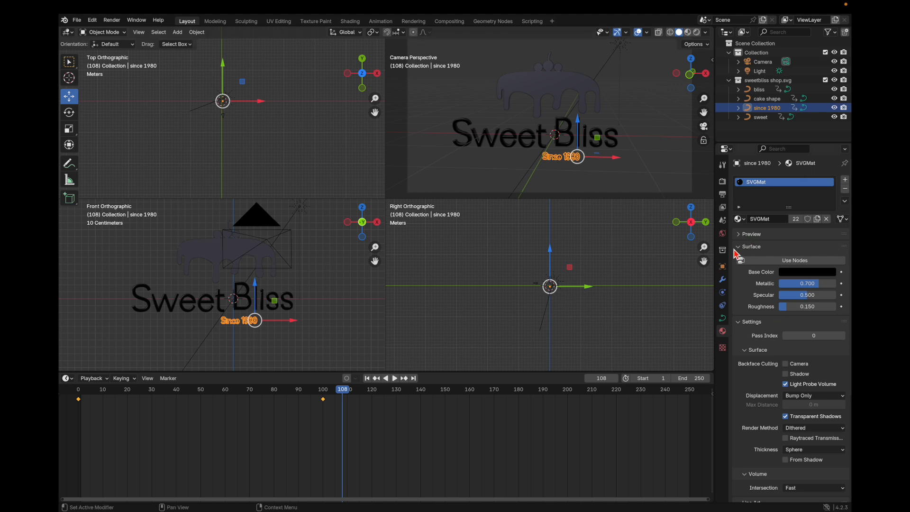
pyautogui.click(722, 194)
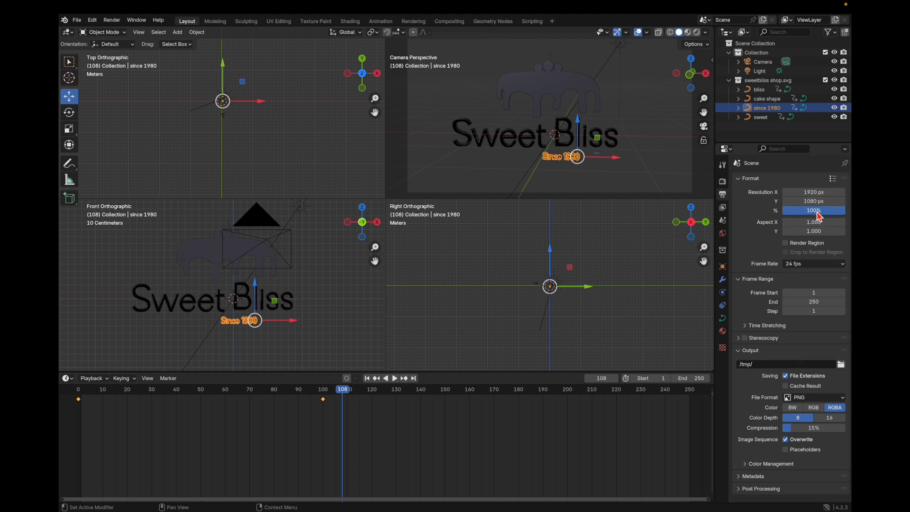
pyautogui.click(841, 364)
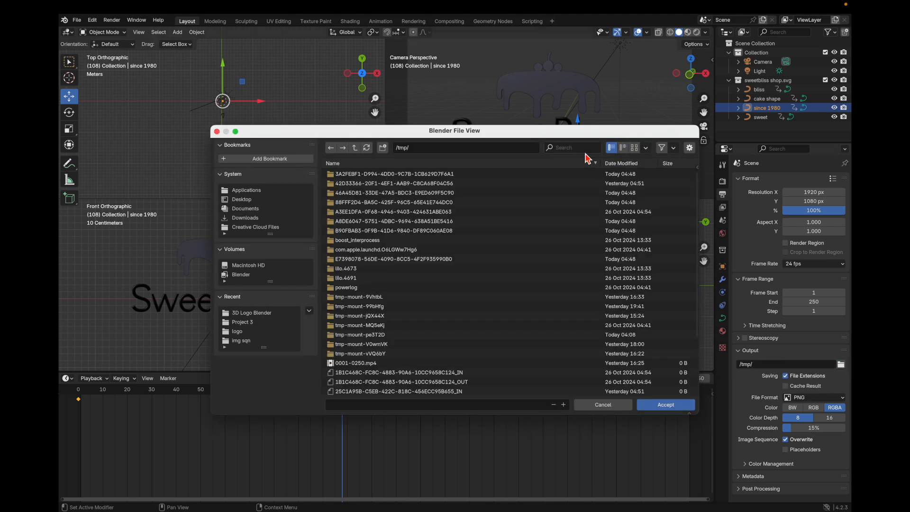
pyautogui.moveTo(591, 138); pyautogui.dragTo(593, 104)
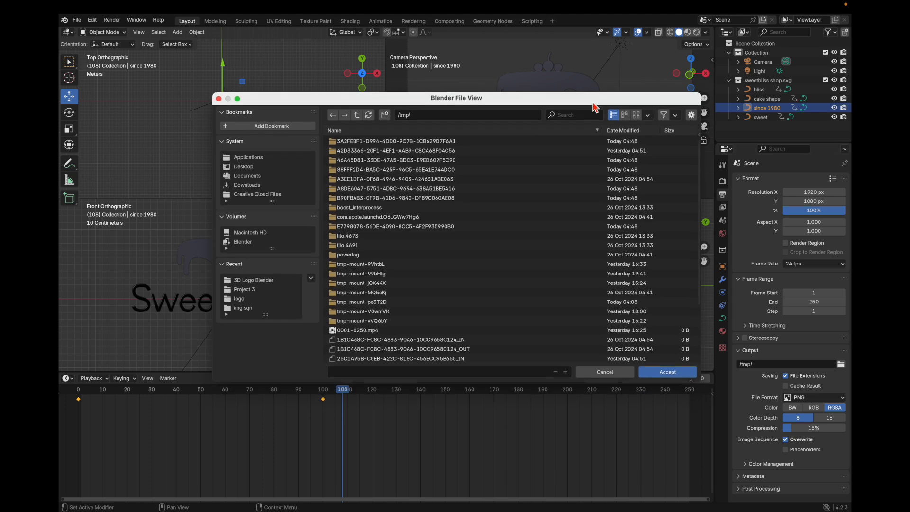
pyautogui.click(261, 176)
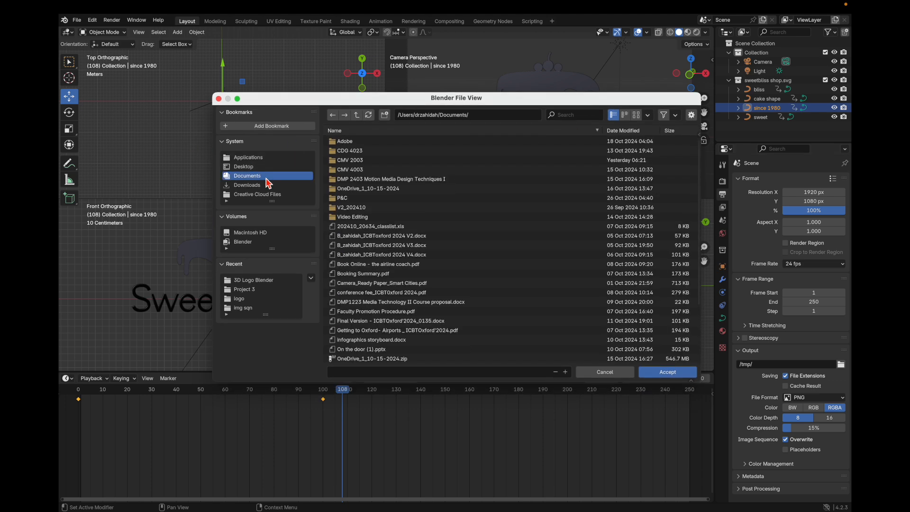
pyautogui.doubleClick(362, 162)
pyautogui.doubleClick(353, 161)
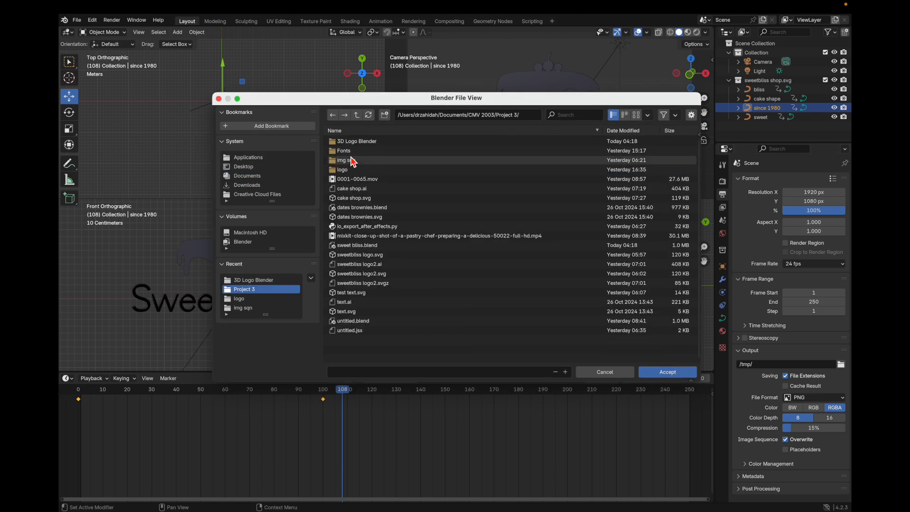
pyautogui.doubleClick(351, 142)
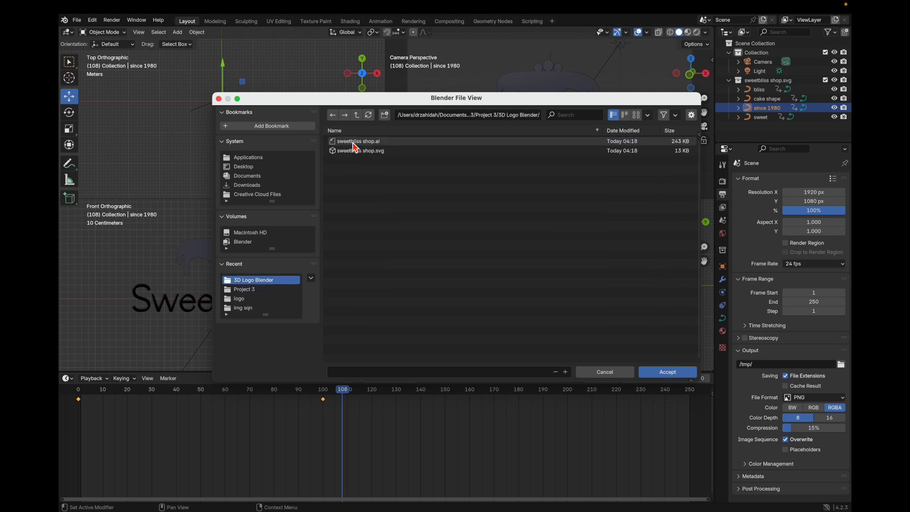
pyautogui.click(673, 376)
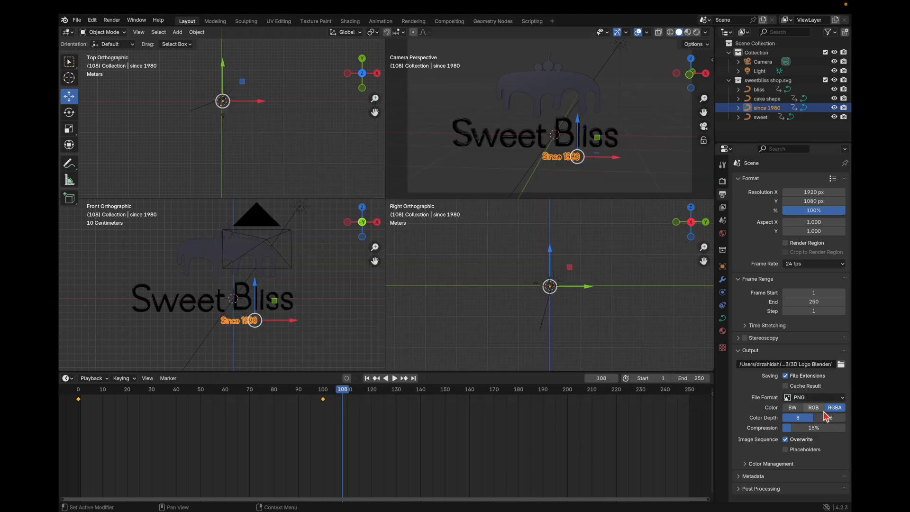
# Set the output file format to FFmpeg Video and its encoding container to QuickTime.
pyautogui.click(842, 400)
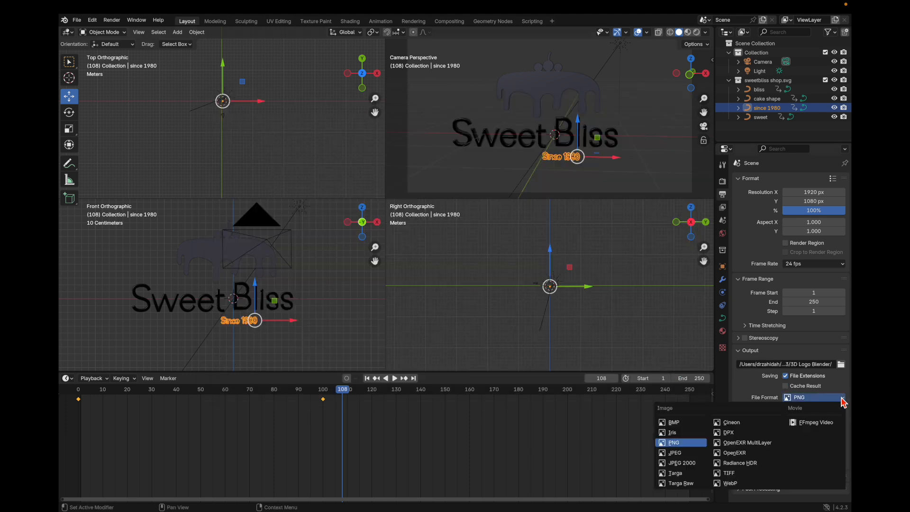
pyautogui.click(800, 428)
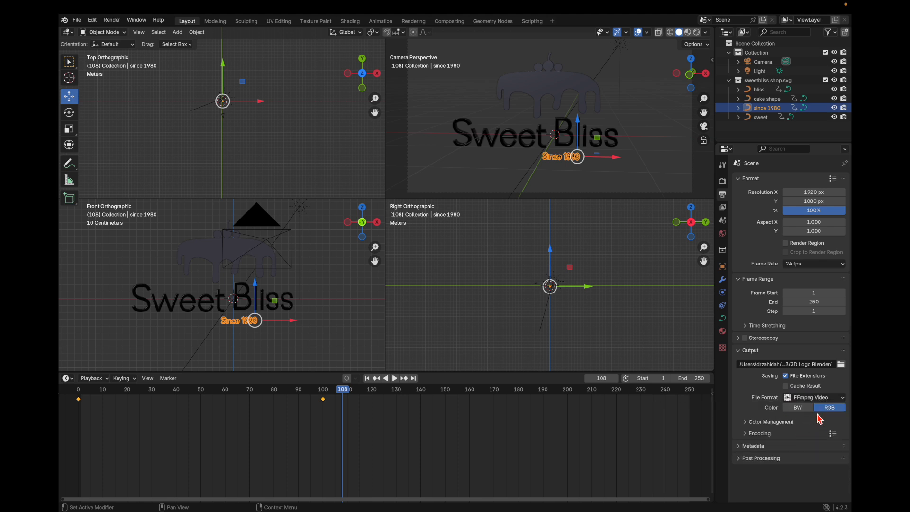
pyautogui.click(749, 433)
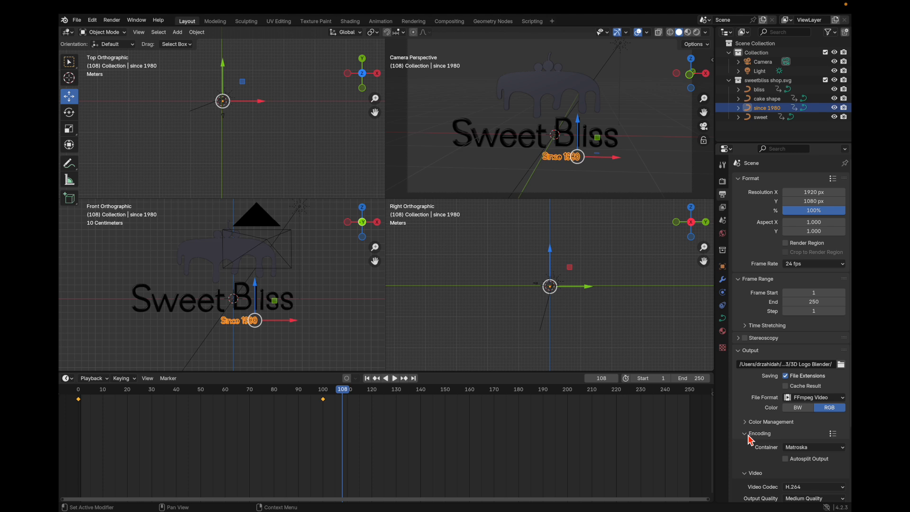
pyautogui.click(804, 449)
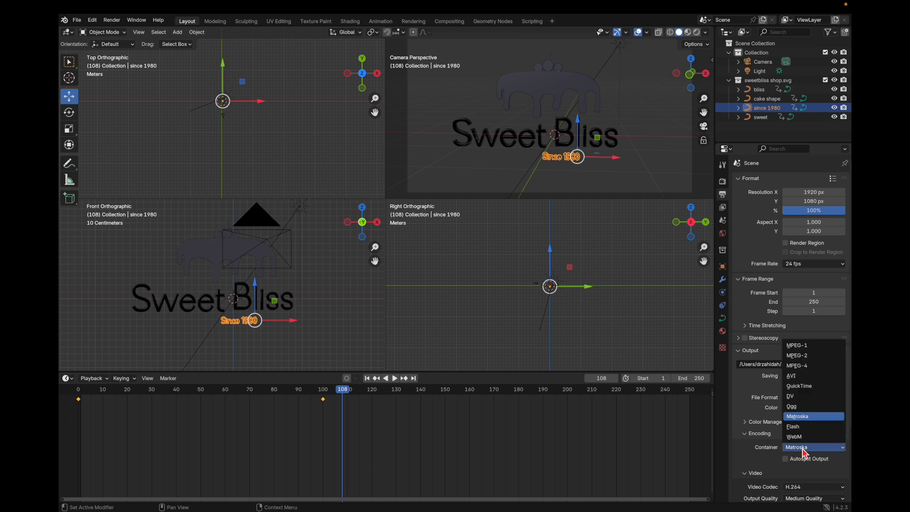
pyautogui.click(801, 386)
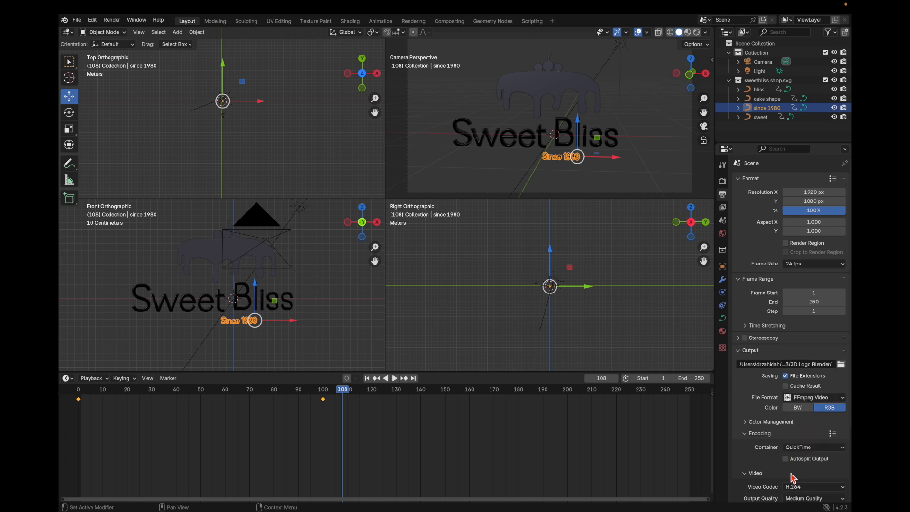
# Set the video codec to QuickTime Animation and the output color to RGBA.
pyautogui.scroll(-4, 773, 470)
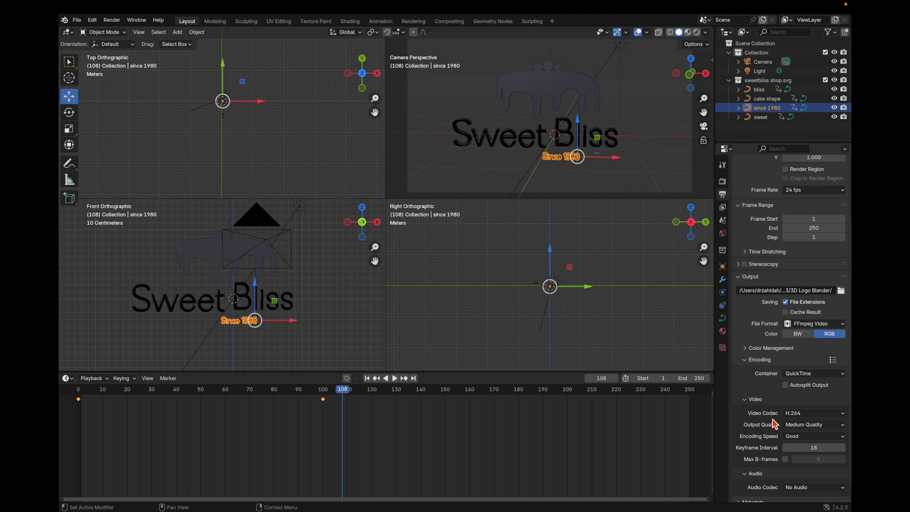
pyautogui.click(799, 412)
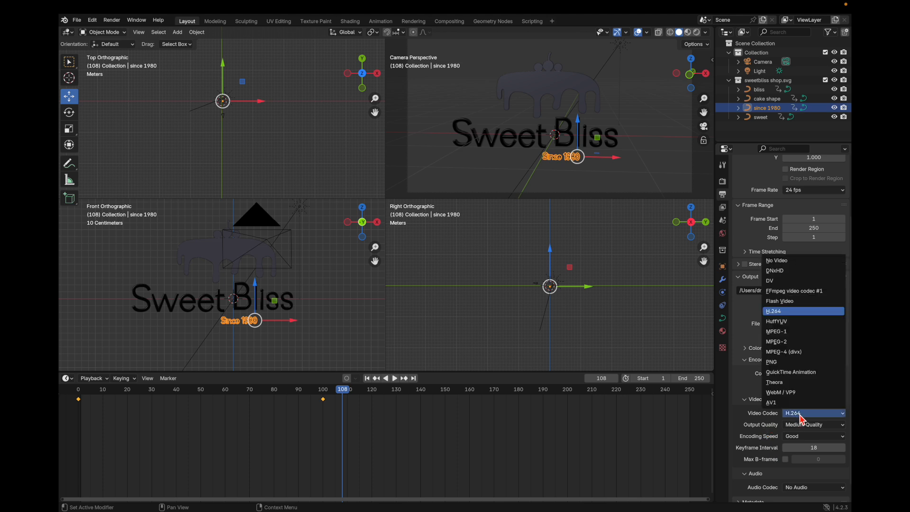
pyautogui.click(792, 372)
pyautogui.scroll(-3, 787, 446)
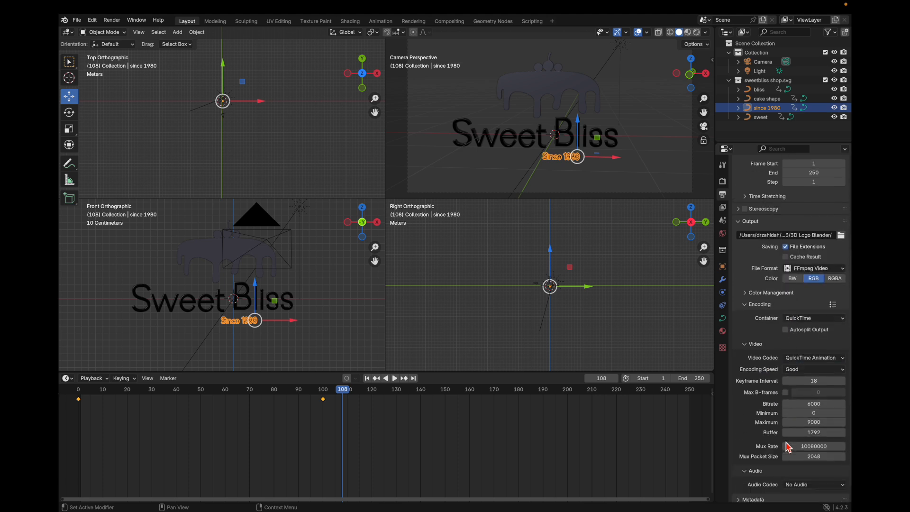
pyautogui.scroll(-1, 788, 449)
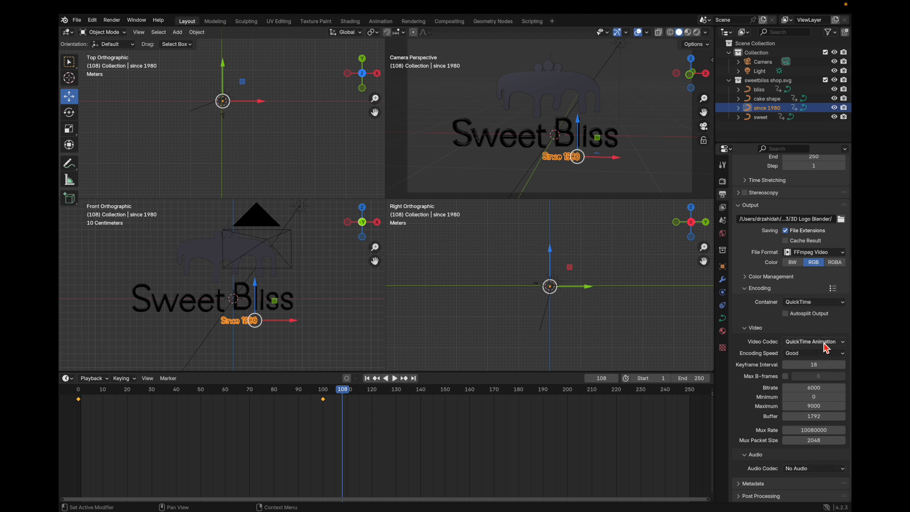
pyautogui.click(834, 262)
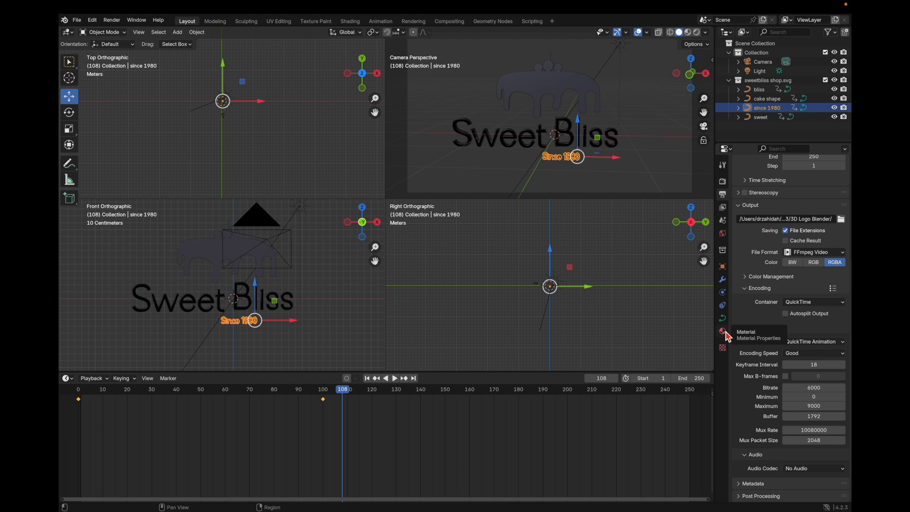
# Make sure Transparent is enabled in the Film render settings and move the playhead to frame 100.
pyautogui.click(723, 183)
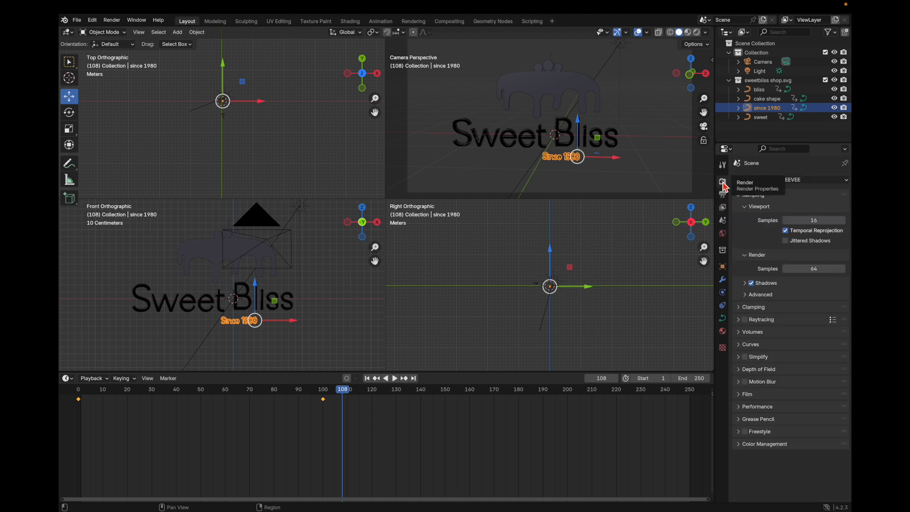
pyautogui.click(737, 395)
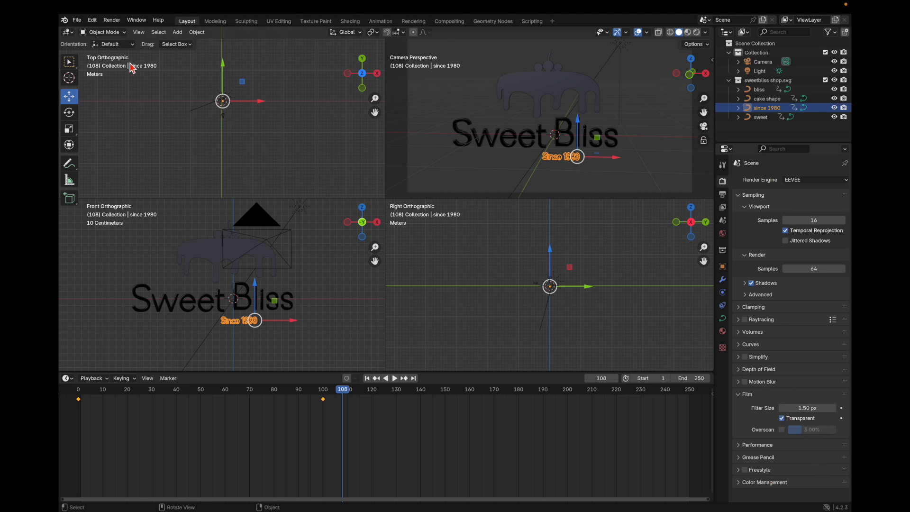
pyautogui.click(115, 21)
pyautogui.moveTo(342, 392); pyautogui.dragTo(322, 391)
pyautogui.moveTo(325, 390); pyautogui.dragTo(323, 391)
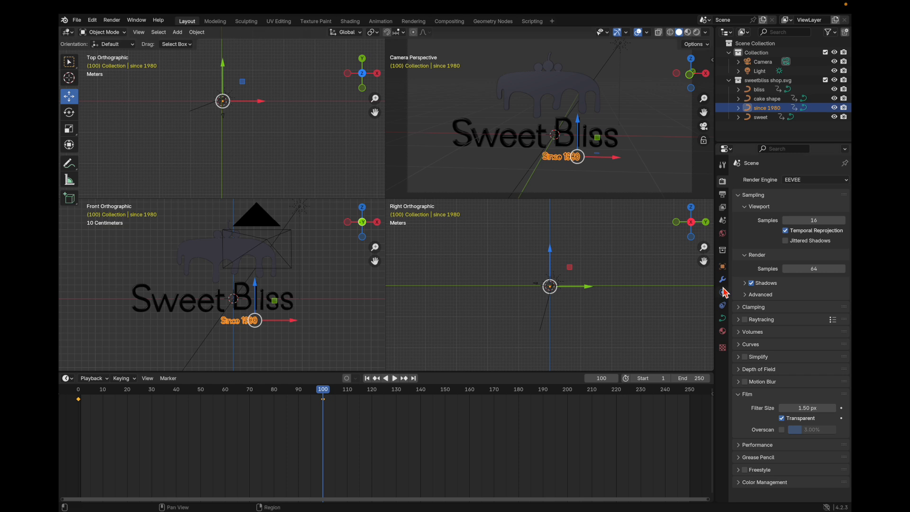
# Set the end of the output frame range to 200 and render the animation.
pyautogui.click(723, 196)
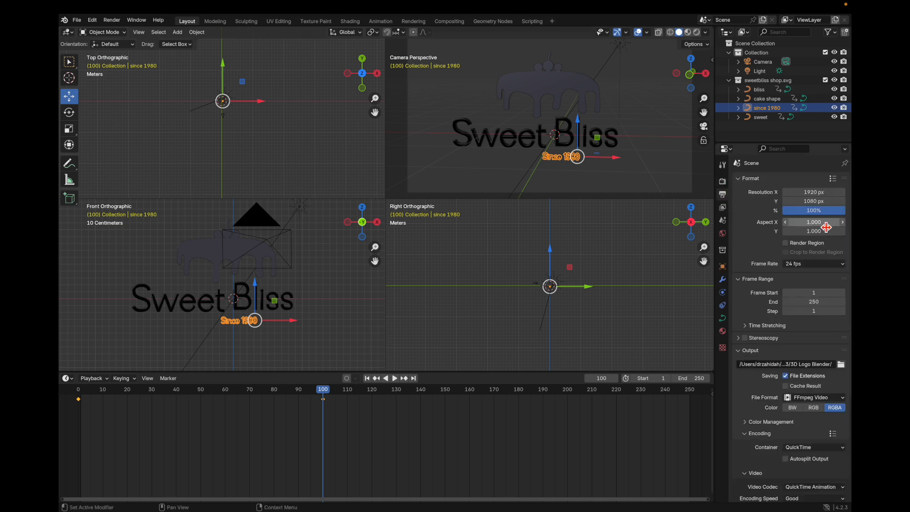
pyautogui.doubleClick(817, 301)
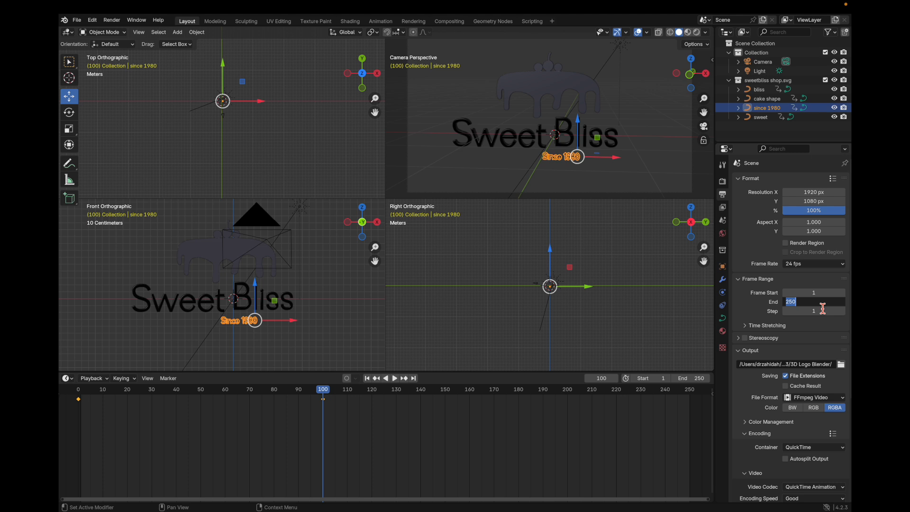
pyautogui.write('2')
pyautogui.press('Return')
pyautogui.hotkey('ctrl', 'F12')
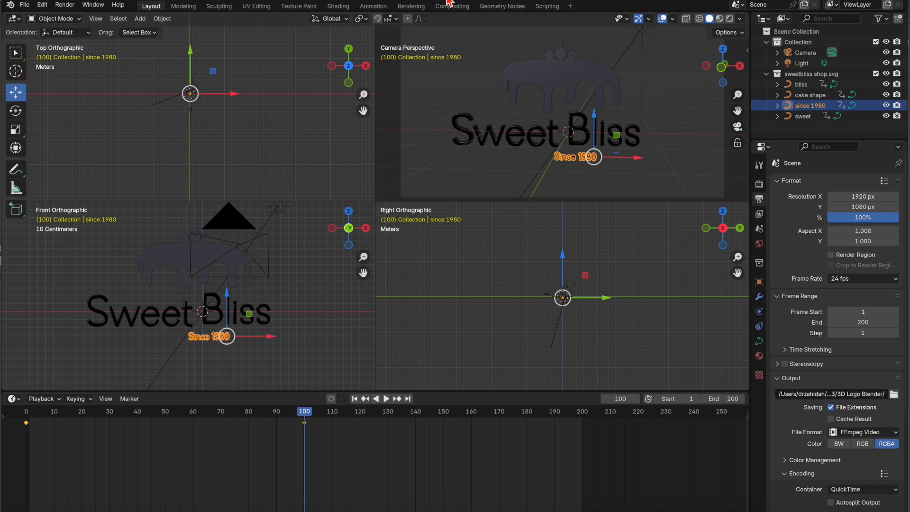
pyautogui.doubleClick(447, 1)
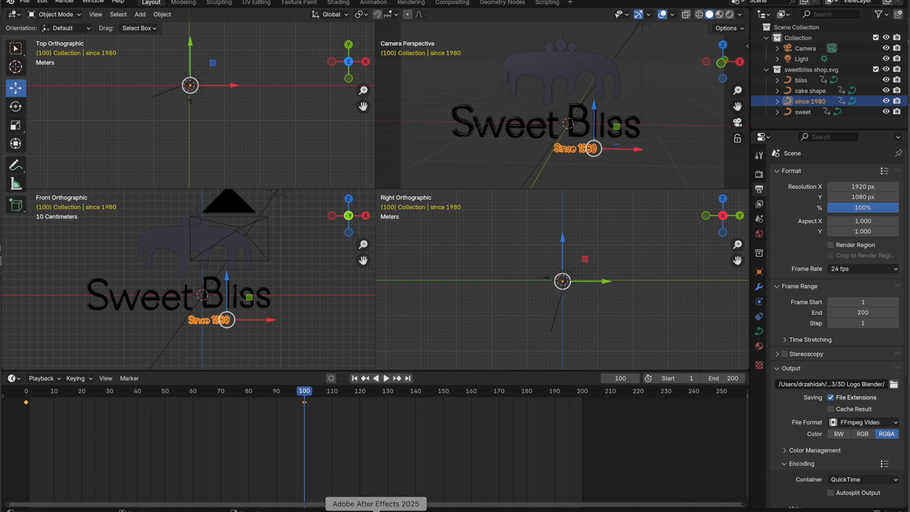
# Switch to Adobe After Effects and create composition Comp 1 at HD 1920x1080, 29.97 fps, 10 seconds long with a white background.
pyautogui.click(376, 509)
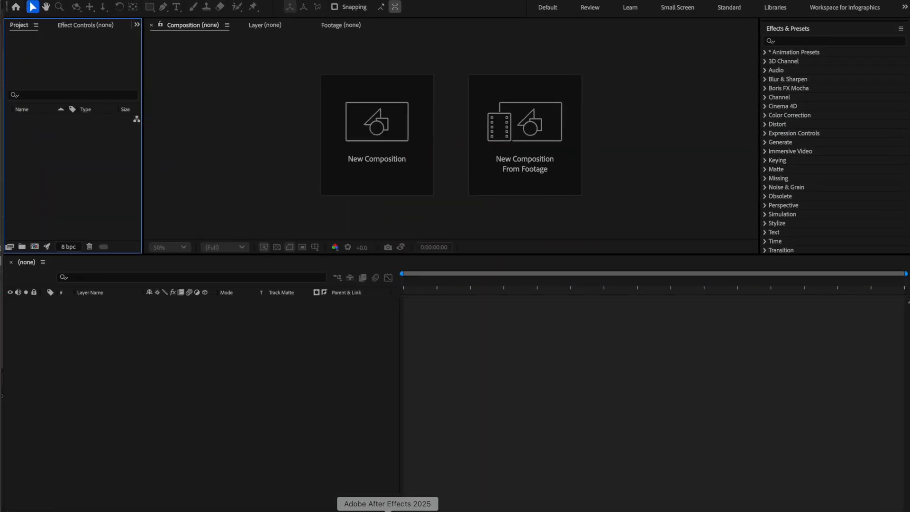
pyautogui.click(350, 142)
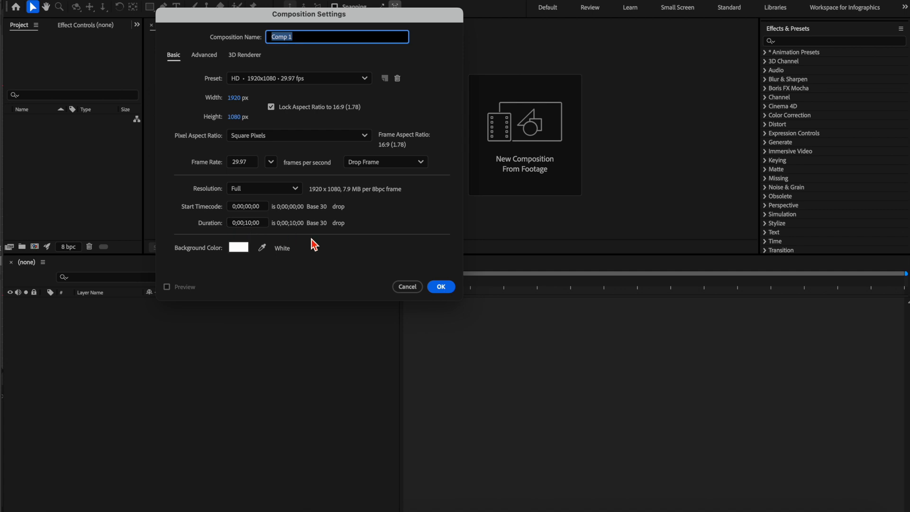
pyautogui.click(440, 286)
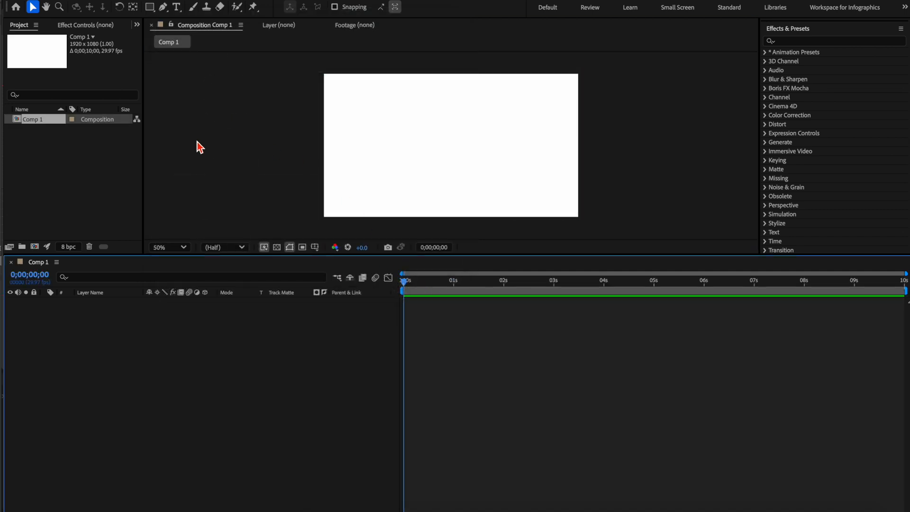
# Import the mixkit close-up pastry chef MP4 from the Documents folder CMV 2003 > Project 3 into the After Effects project.
pyautogui.click(45, 510)
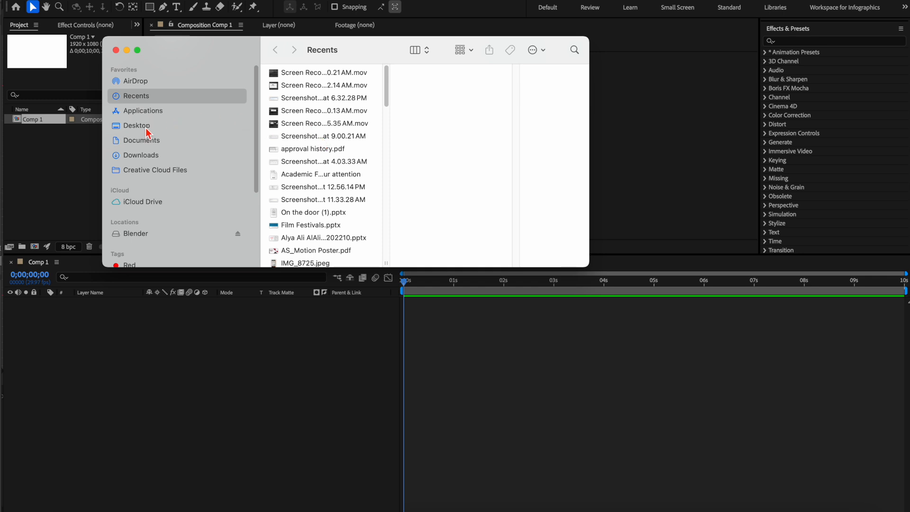
pyautogui.click(155, 141)
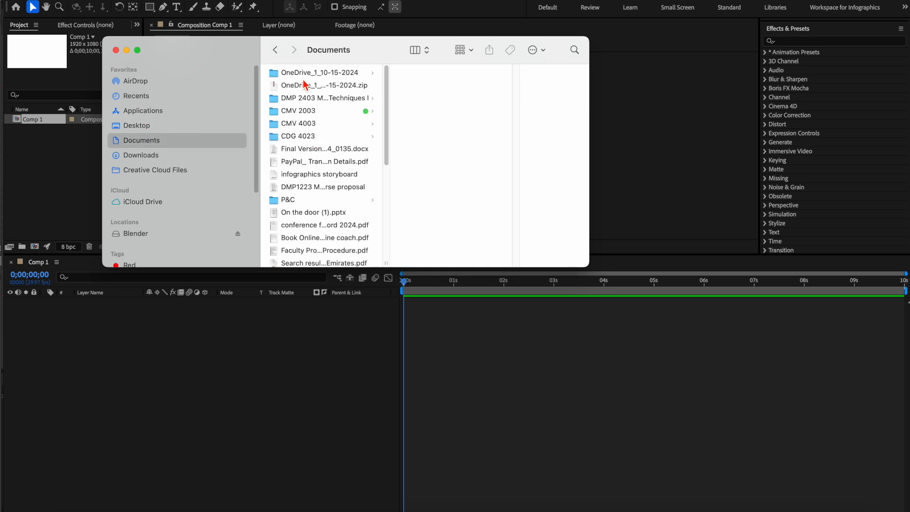
pyautogui.click(312, 112)
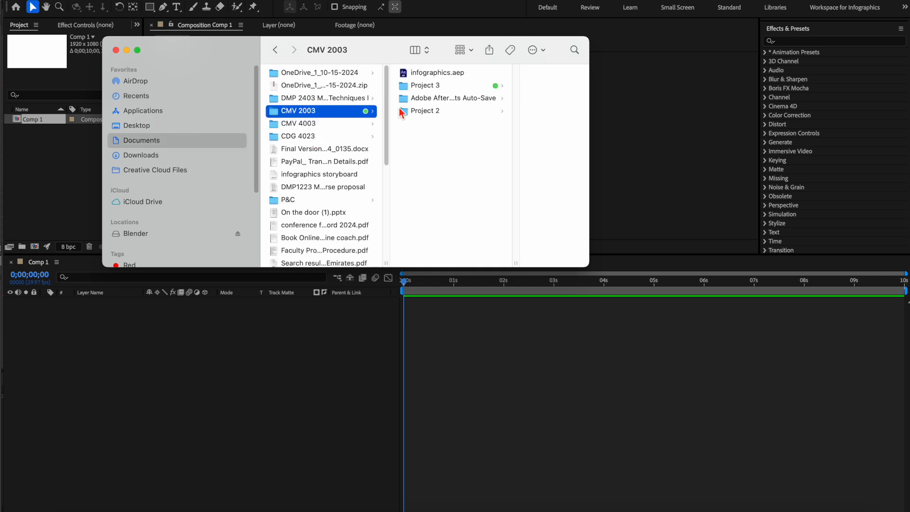
pyautogui.click(425, 86)
pyautogui.click(524, 88)
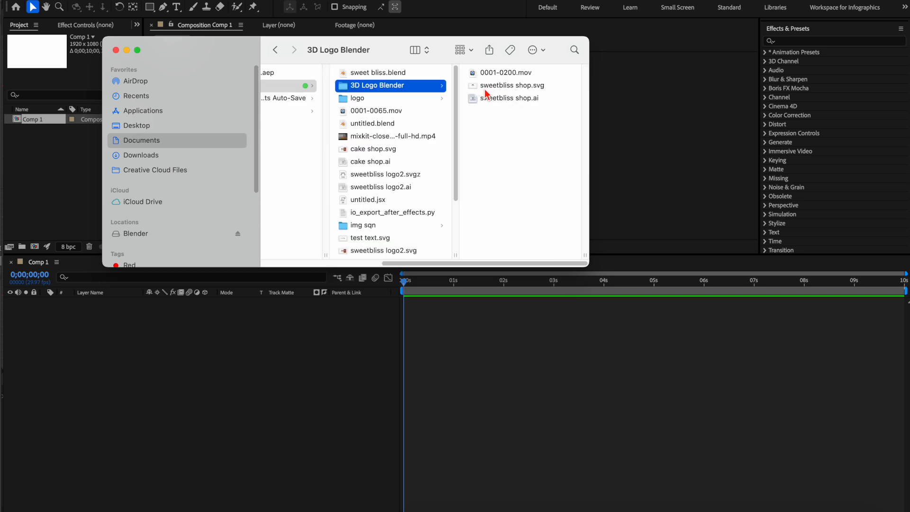
pyautogui.click(378, 137)
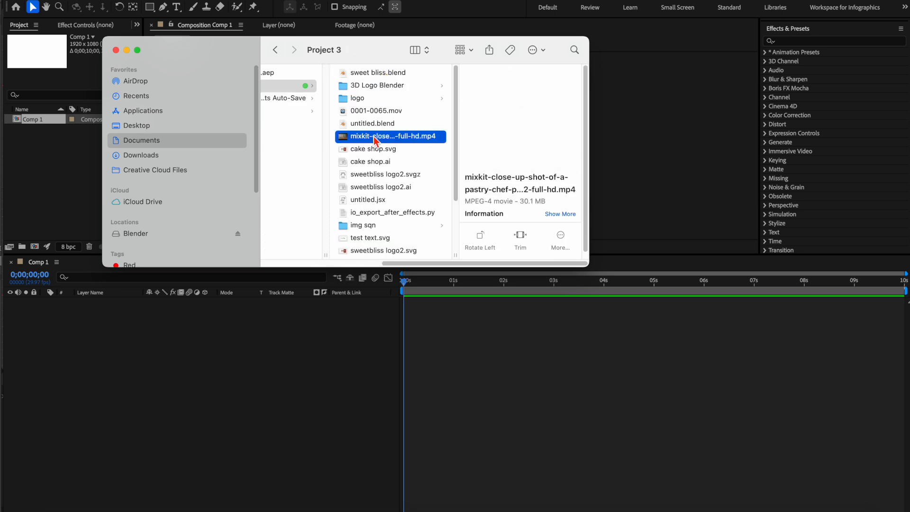
pyautogui.moveTo(348, 137); pyautogui.dragTo(29, 177)
# Import the rendered logo video 0001-0200.mov from the 3D Logo Blender folder into the project.
pyautogui.click(47, 506)
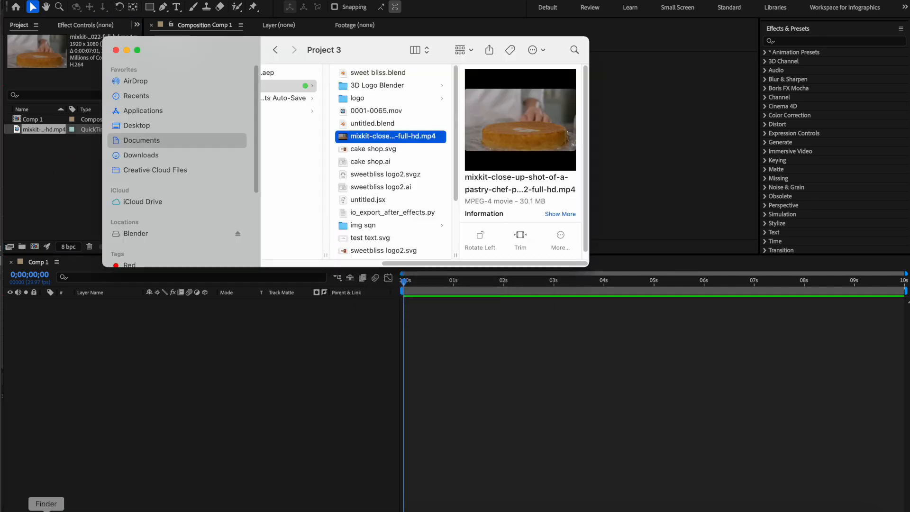
pyautogui.click(371, 86)
pyautogui.click(498, 73)
pyautogui.moveTo(347, 75); pyautogui.dragTo(36, 174)
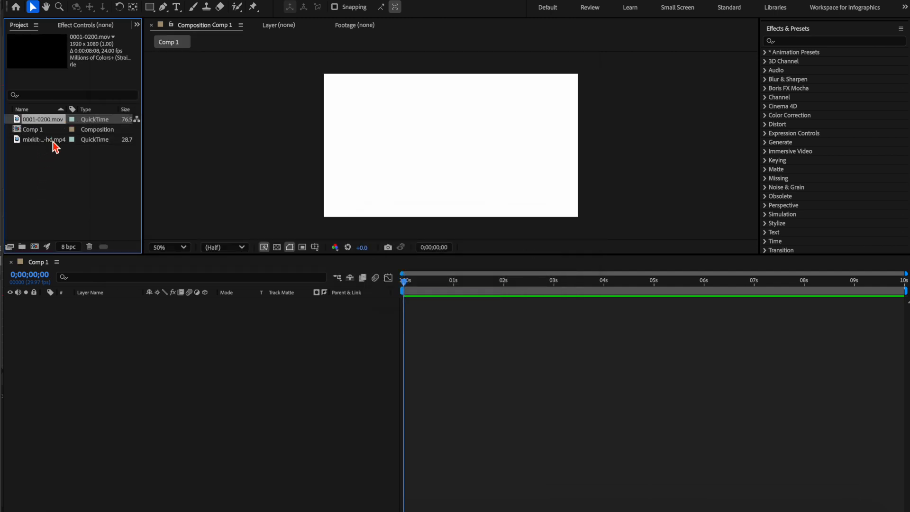
# Add the mixkit pastry video to Comp 1, layer 0001-0200.mov above it, and preview the composition from the start.
pyautogui.click(56, 141)
pyautogui.moveTo(24, 146); pyautogui.dragTo(66, 331)
pyautogui.click(32, 121)
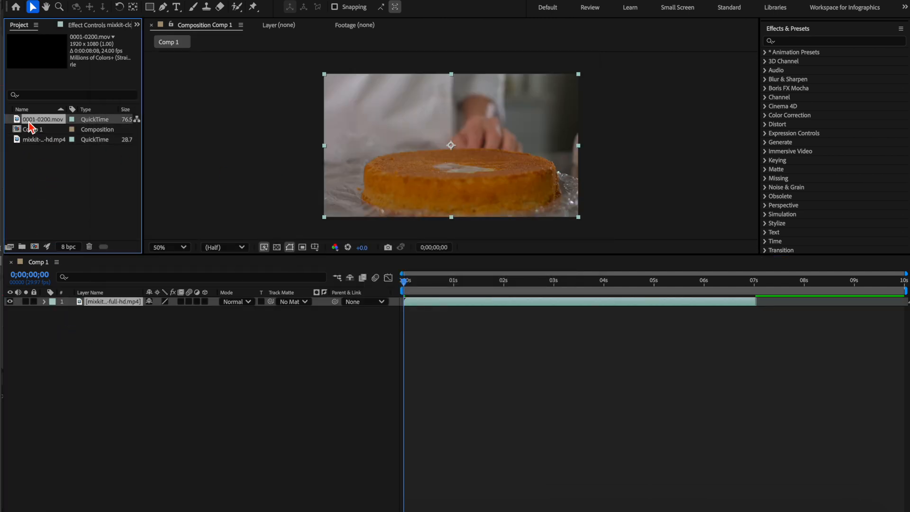
pyautogui.moveTo(22, 124); pyautogui.dragTo(75, 305)
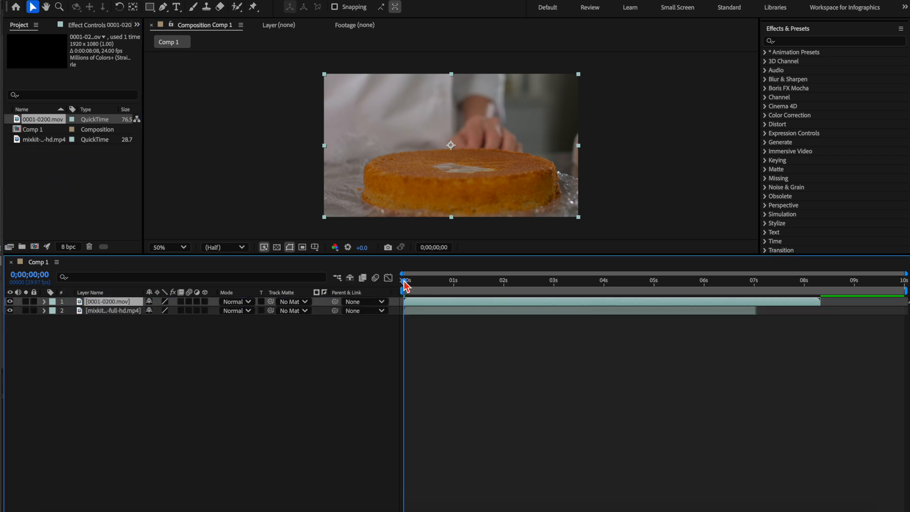
pyautogui.press('space')
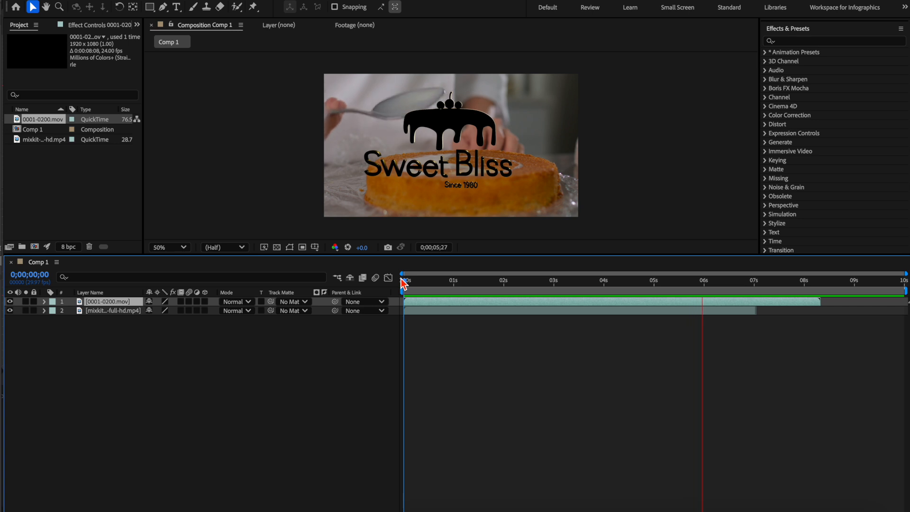
pyautogui.press('space')
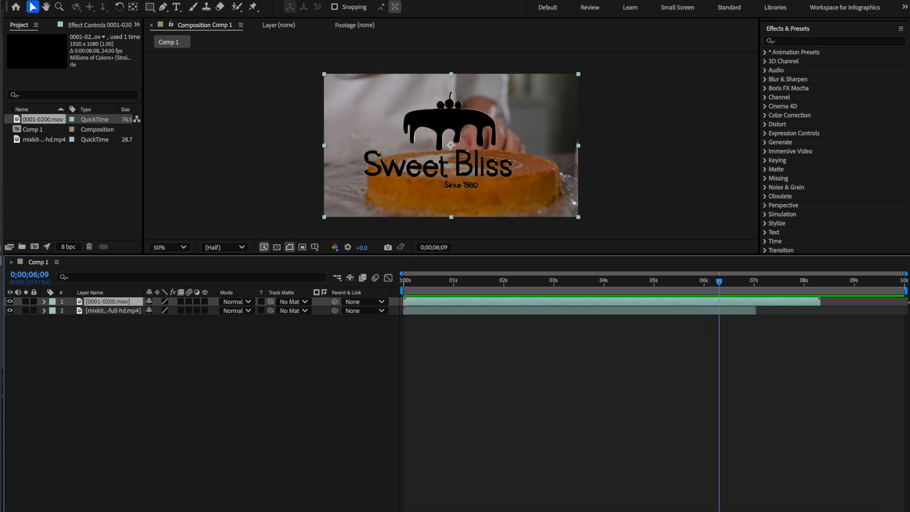